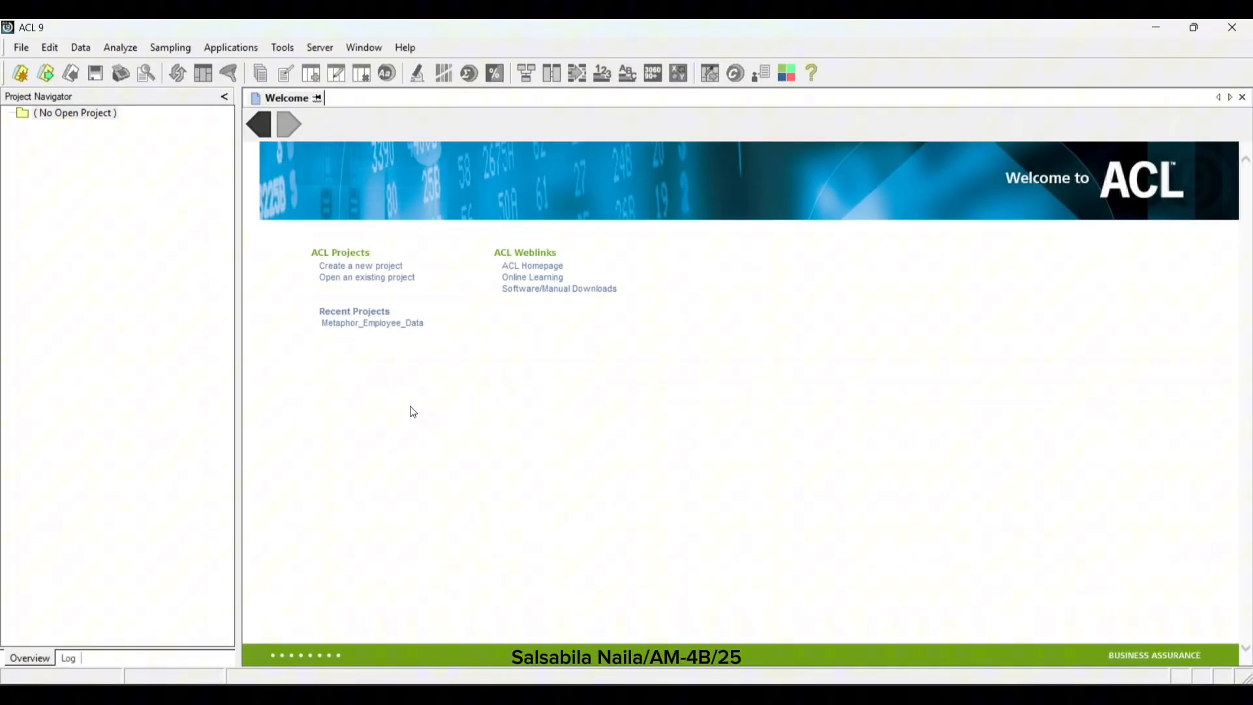
# Step: Open the existing Metaphor_Employee_Data project from the Sample Data Files folder
pyautogui.click(27, 47)
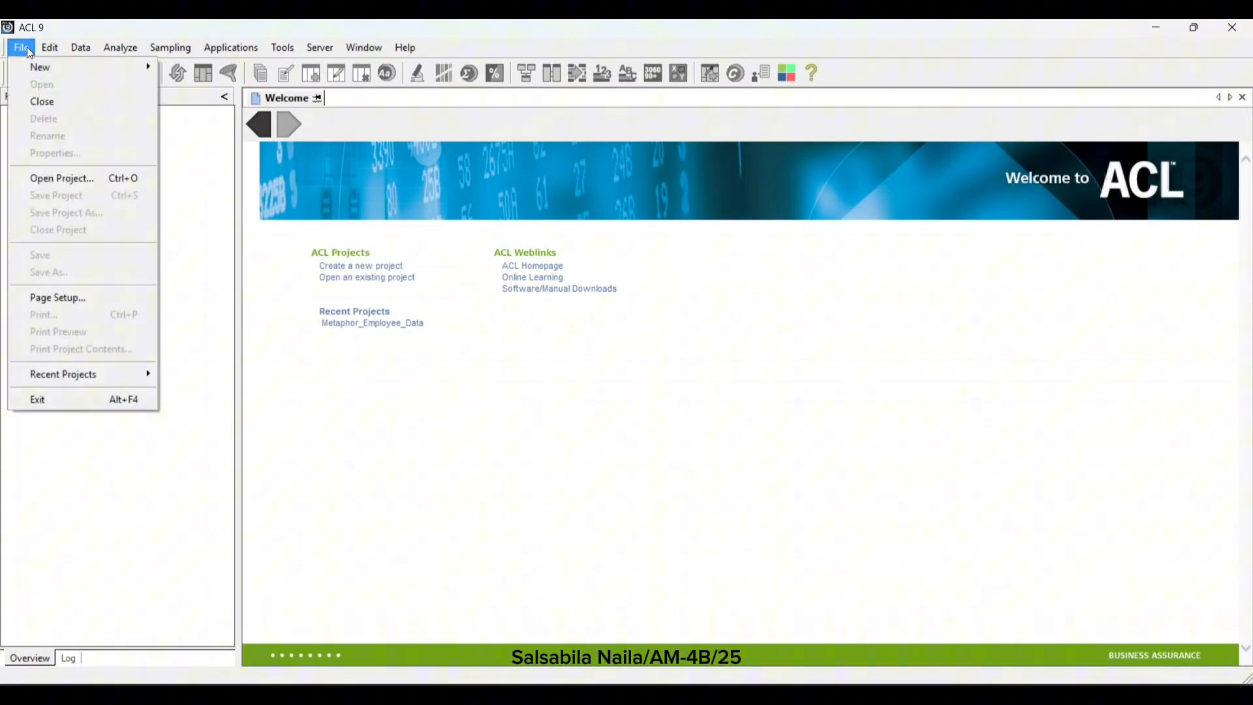
pyautogui.click(102, 176)
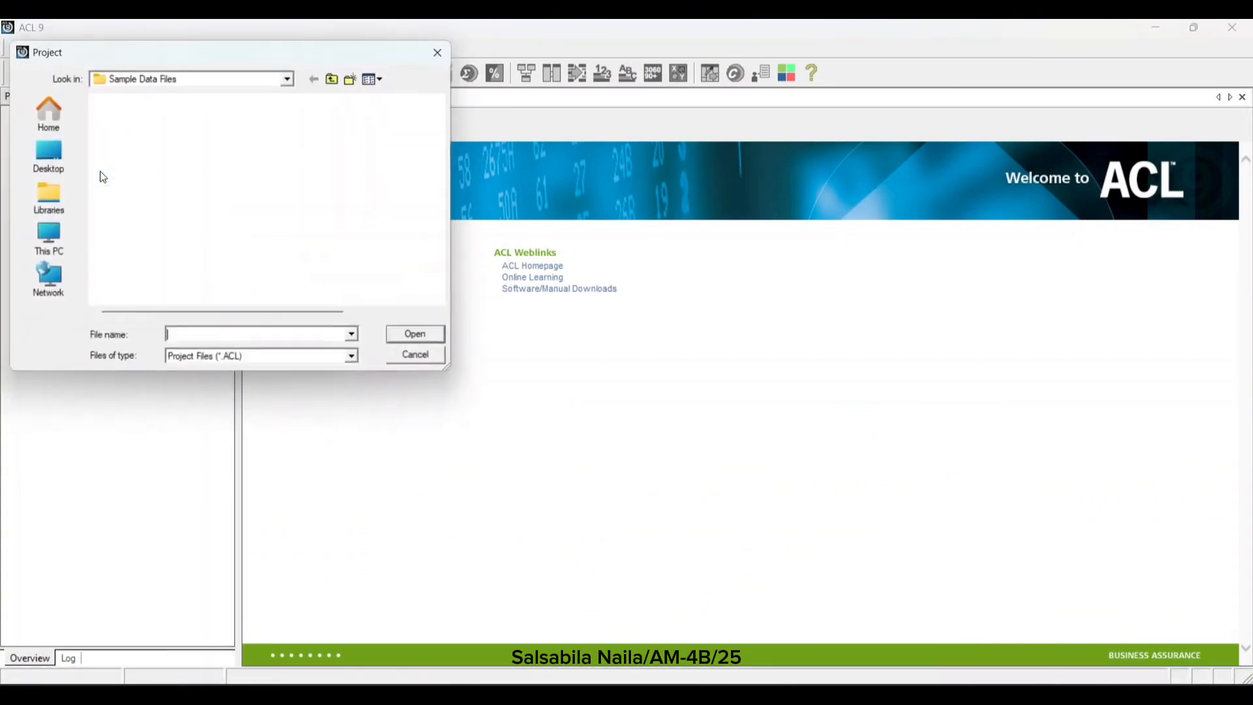
pyautogui.click(182, 152)
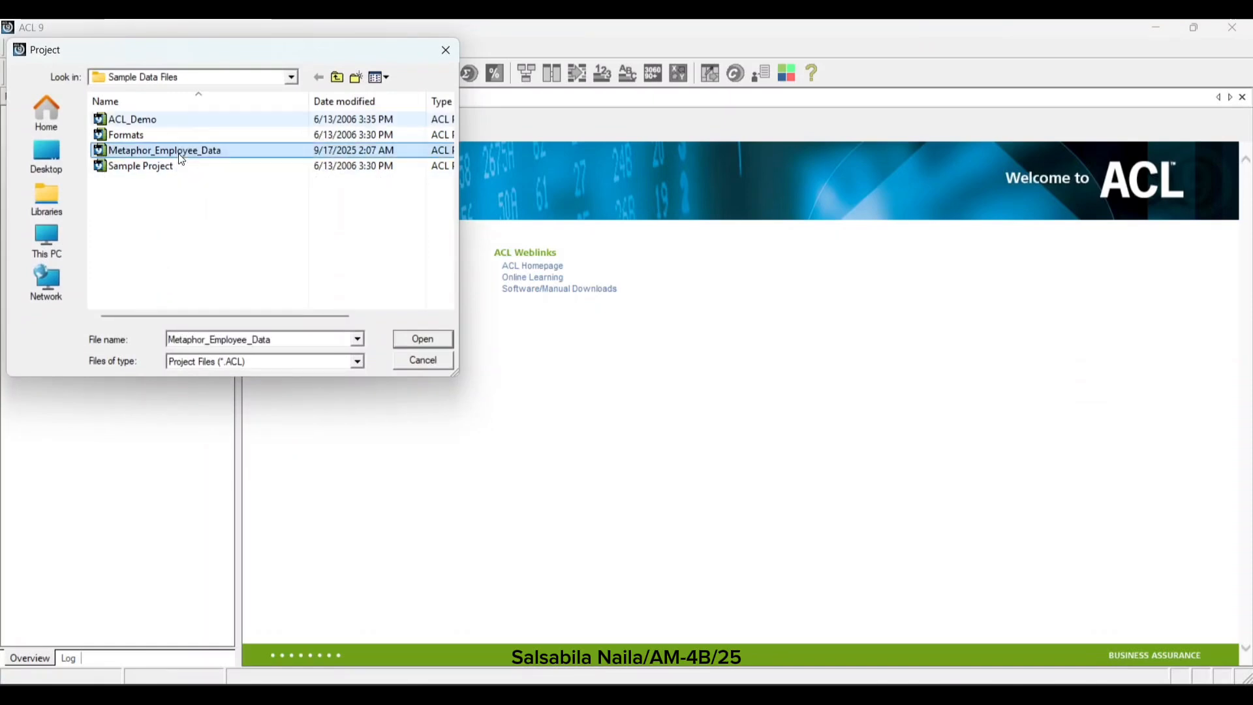
pyautogui.click(418, 338)
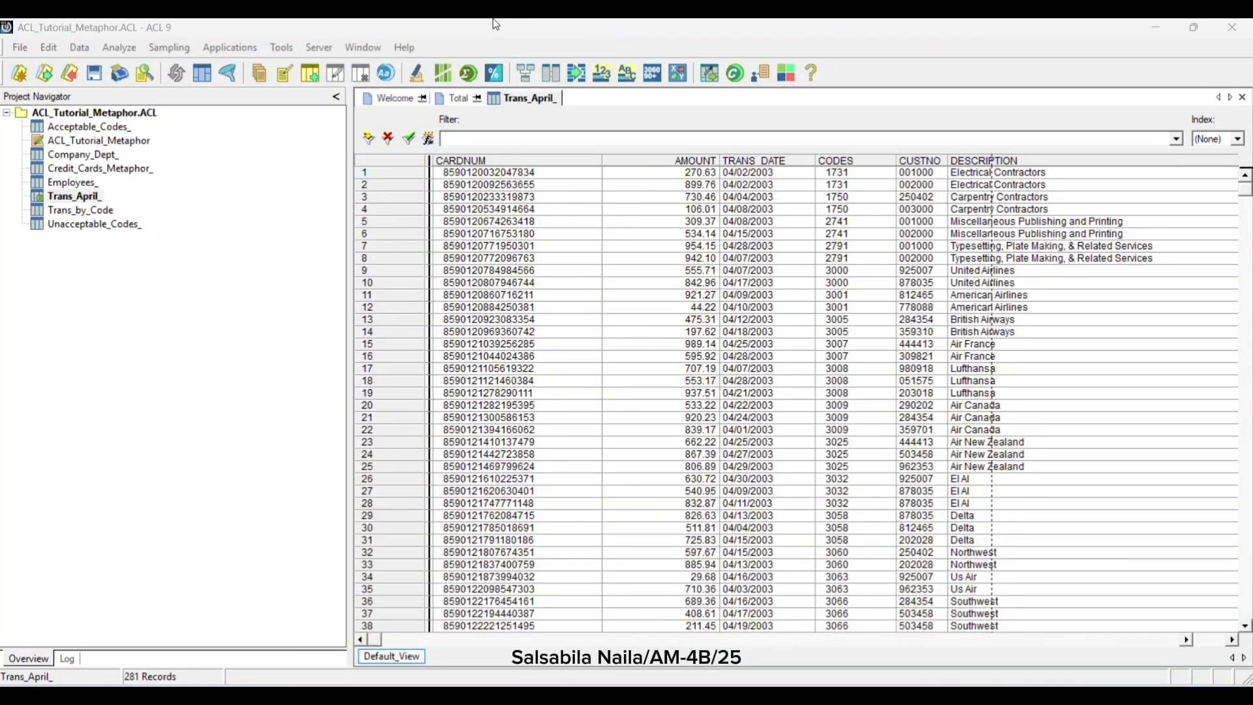
# Step: Set up a summary of Trans_April_ on CODES, subtotalling AMOUNT and including DESCRIPTION as the other field
pyautogui.click(119, 48)
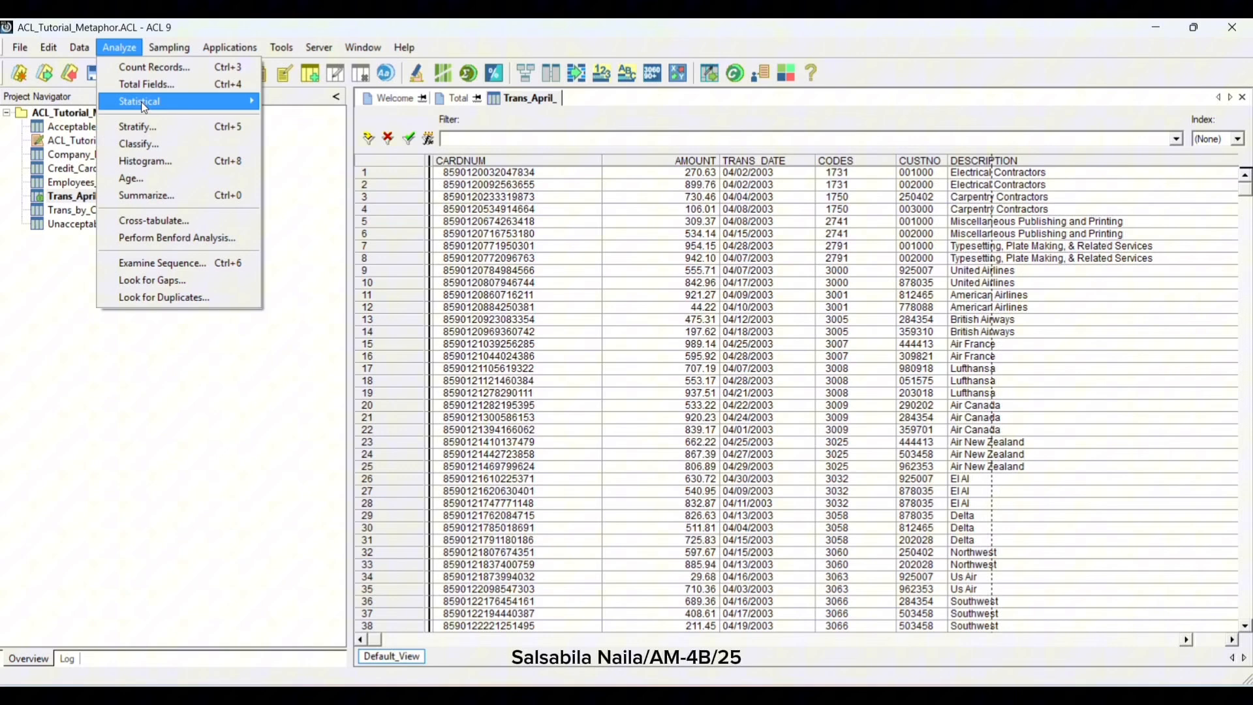
pyautogui.click(149, 196)
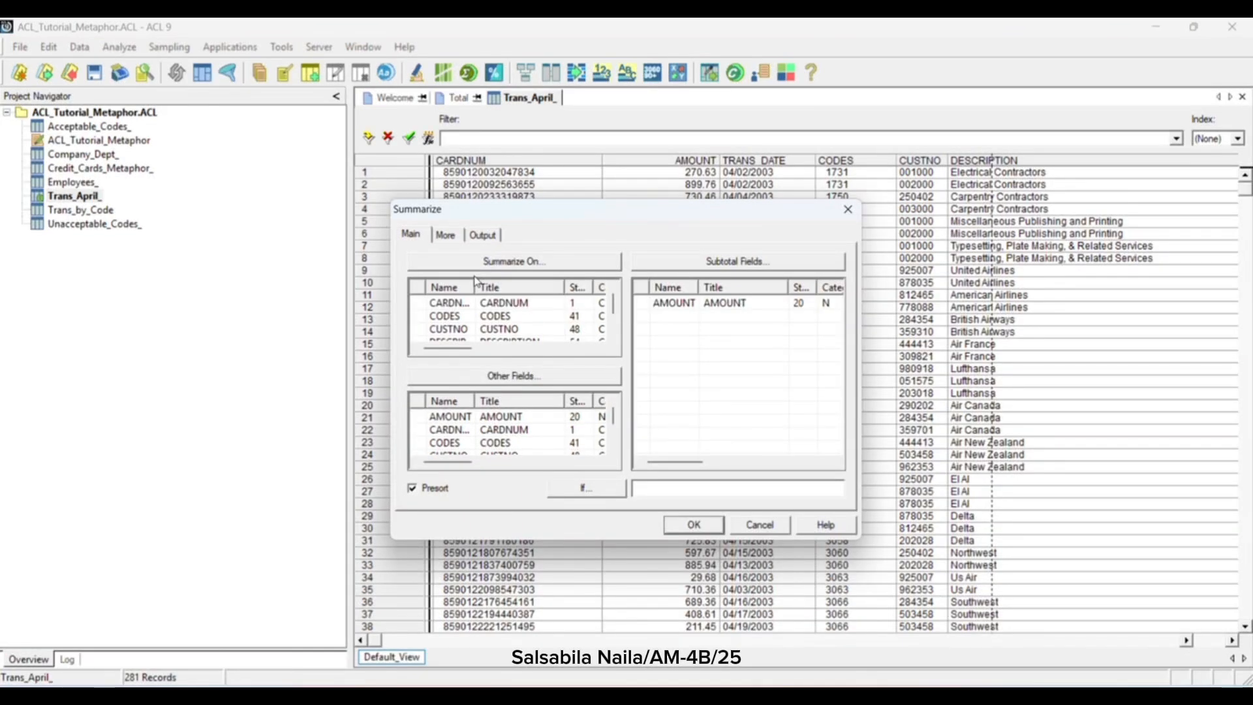
pyautogui.click(447, 319)
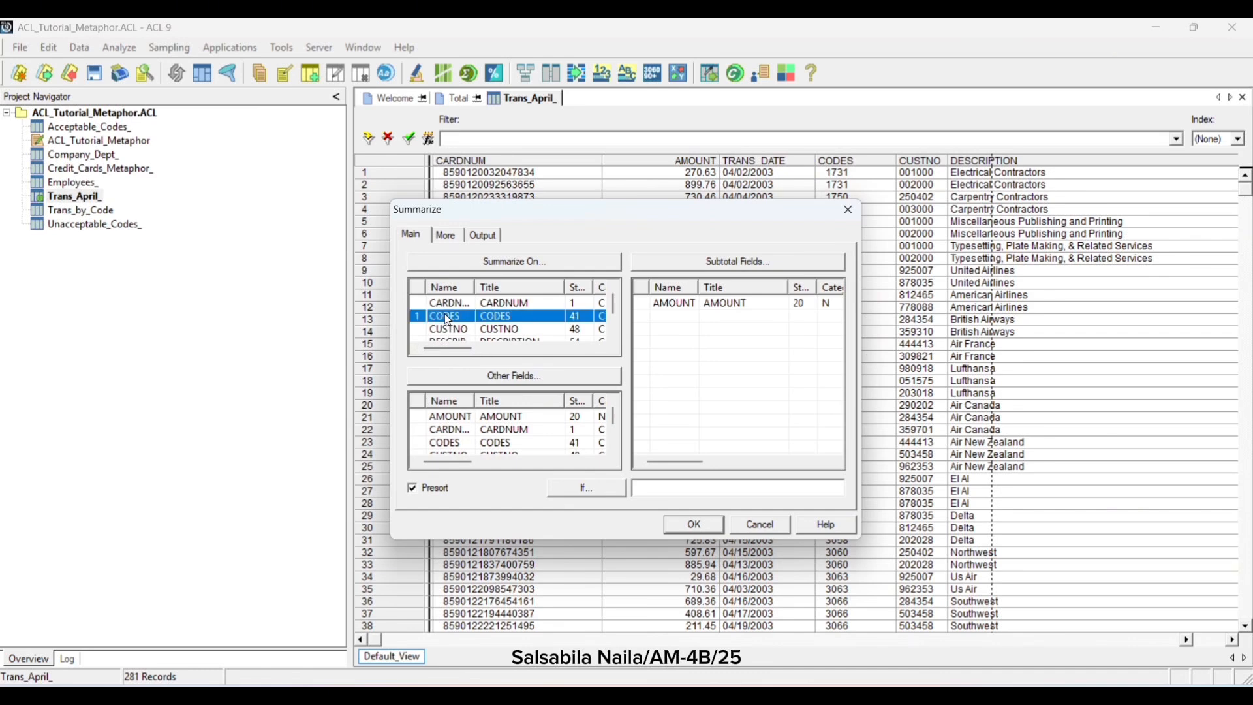
pyautogui.click(676, 309)
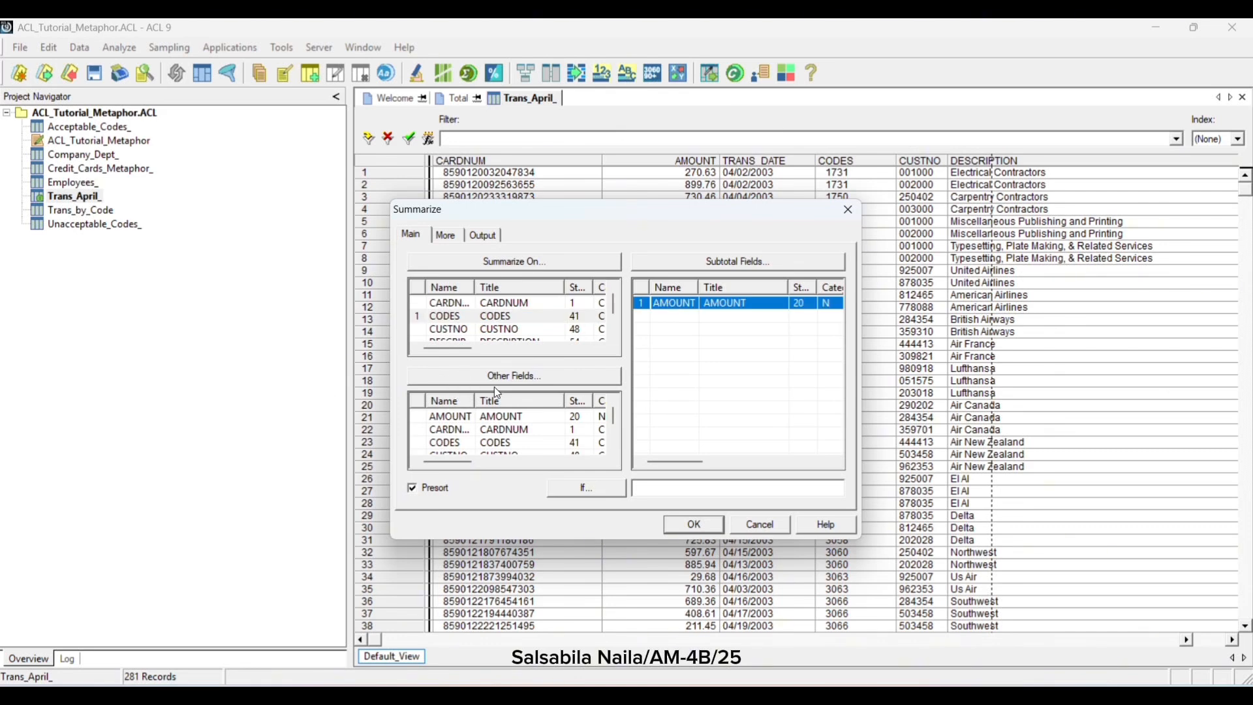
pyautogui.scroll(-1, 465, 447)
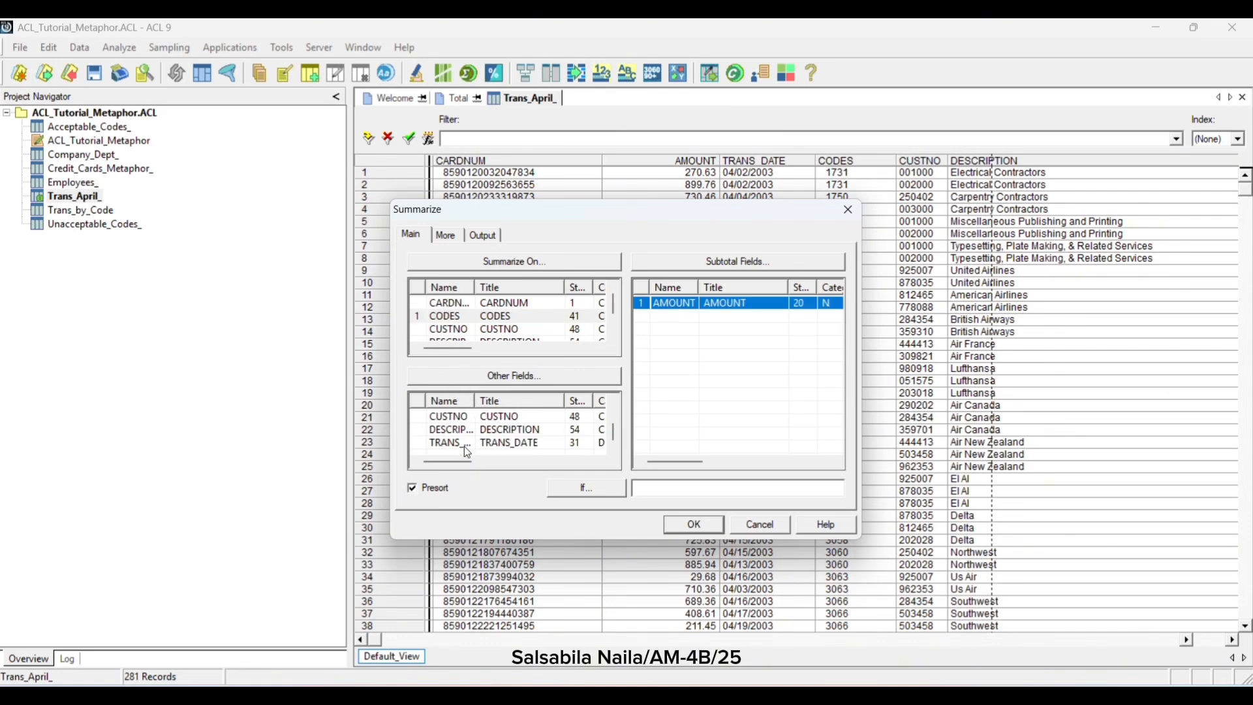
pyautogui.click(435, 431)
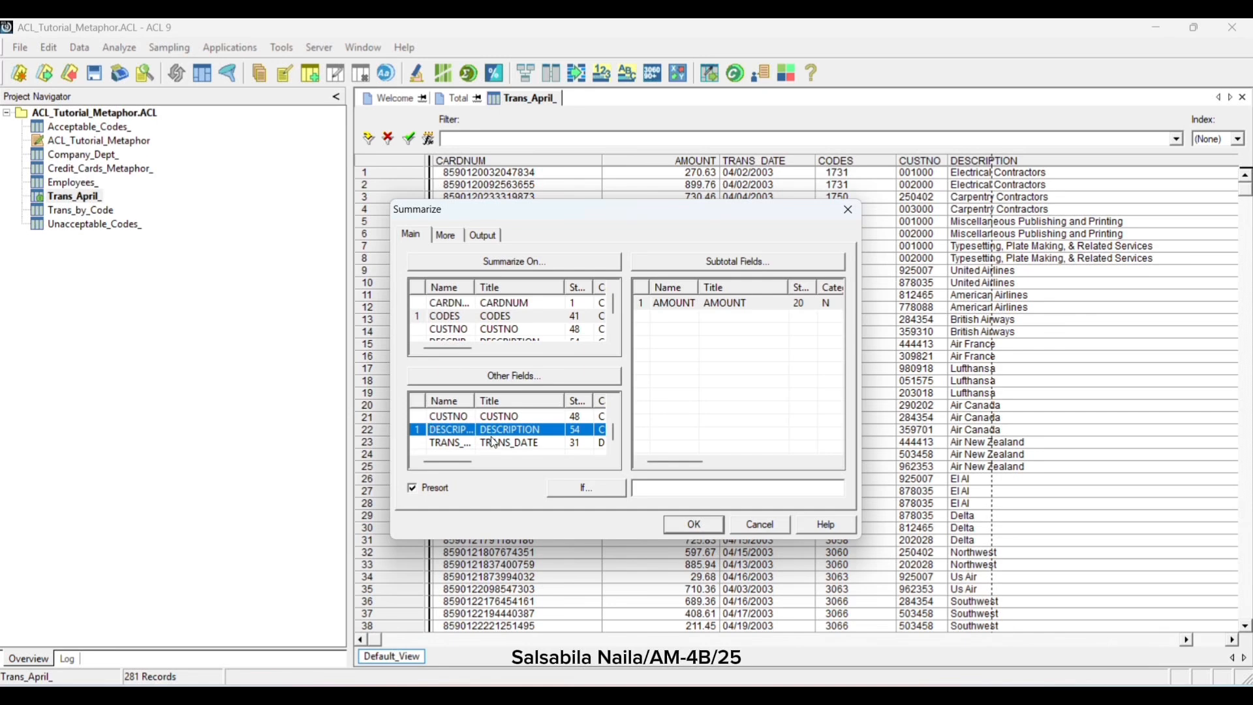
# Step: Output the summary to an ACL table file named Trans_by_Code, overwriting the existing disk file
pyautogui.click(484, 236)
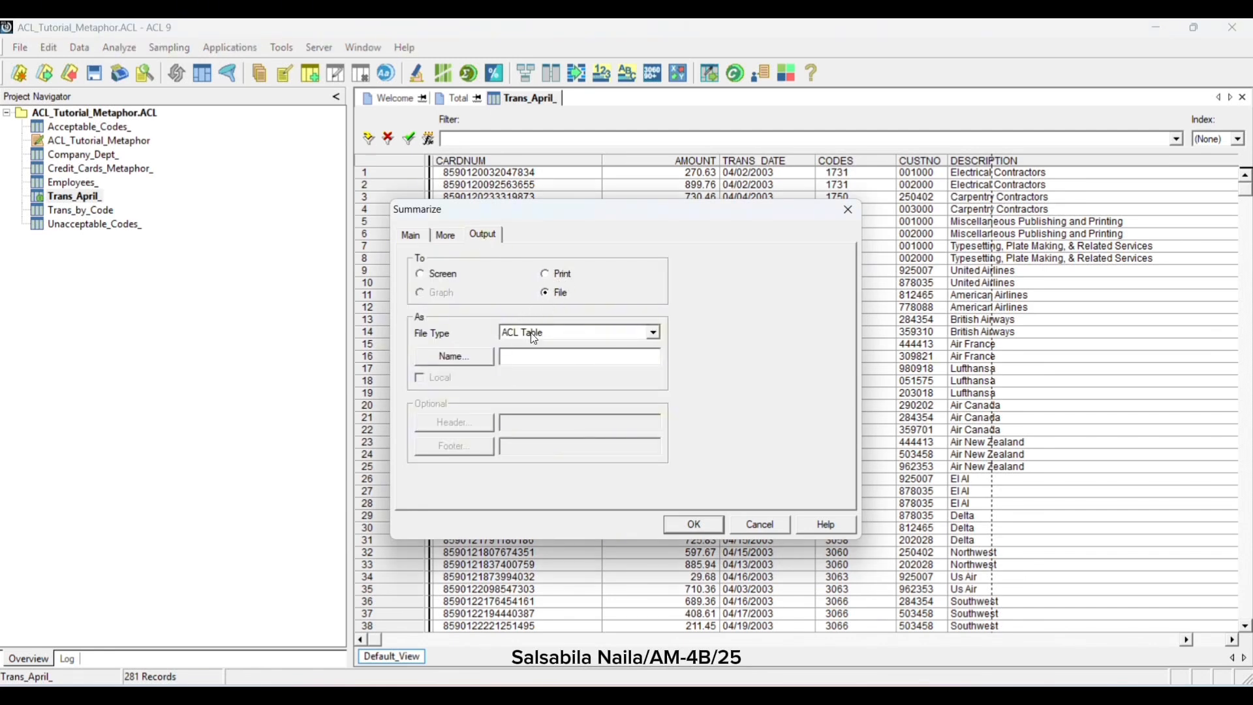
pyautogui.click(522, 357)
pyautogui.click(547, 37)
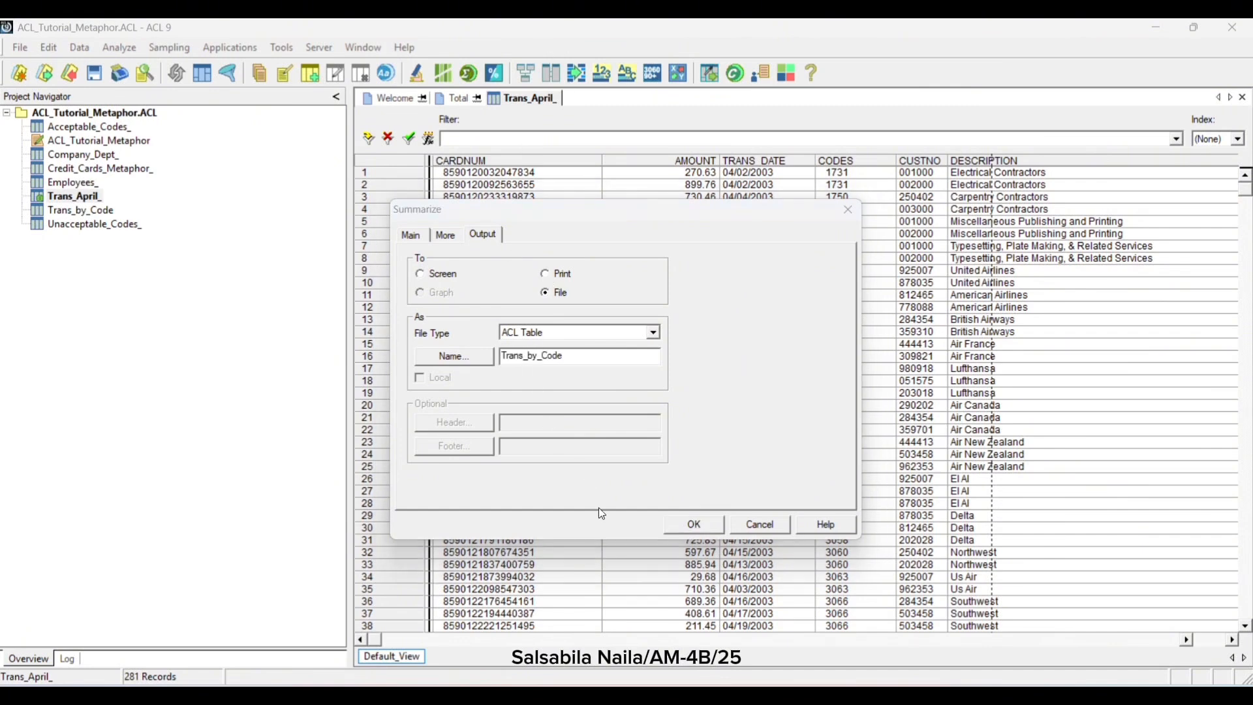
pyautogui.click(694, 525)
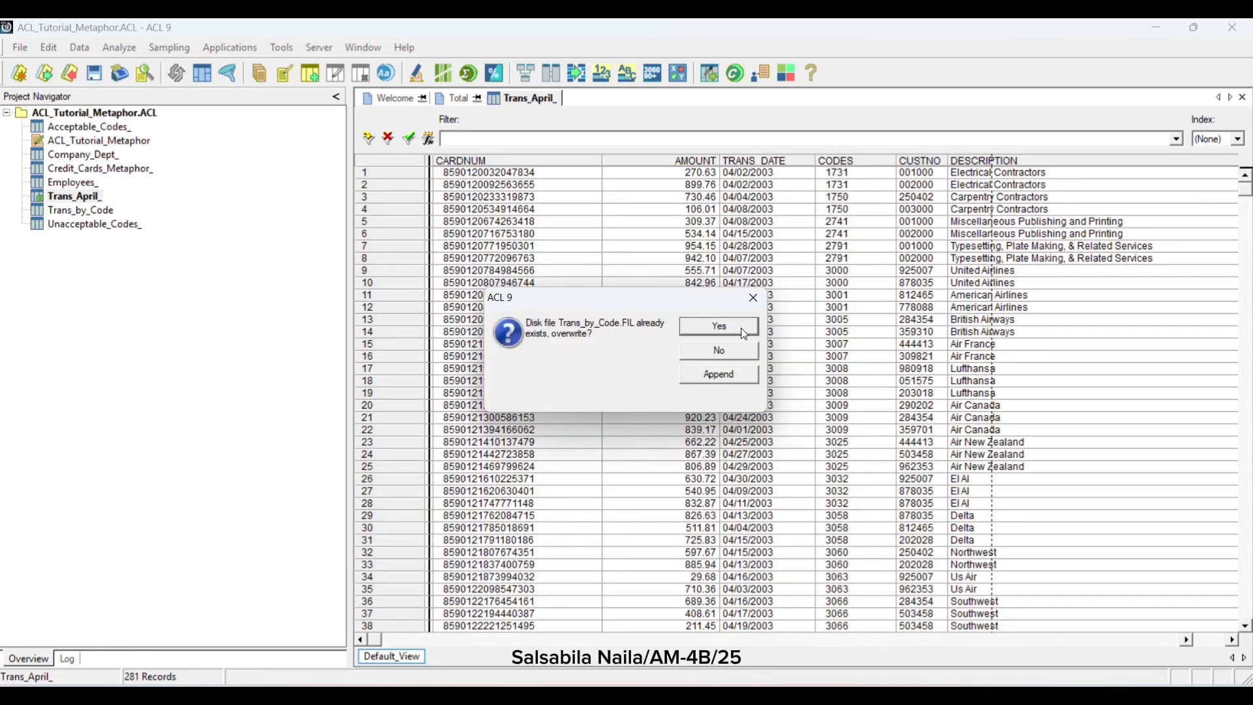
pyautogui.click(740, 333)
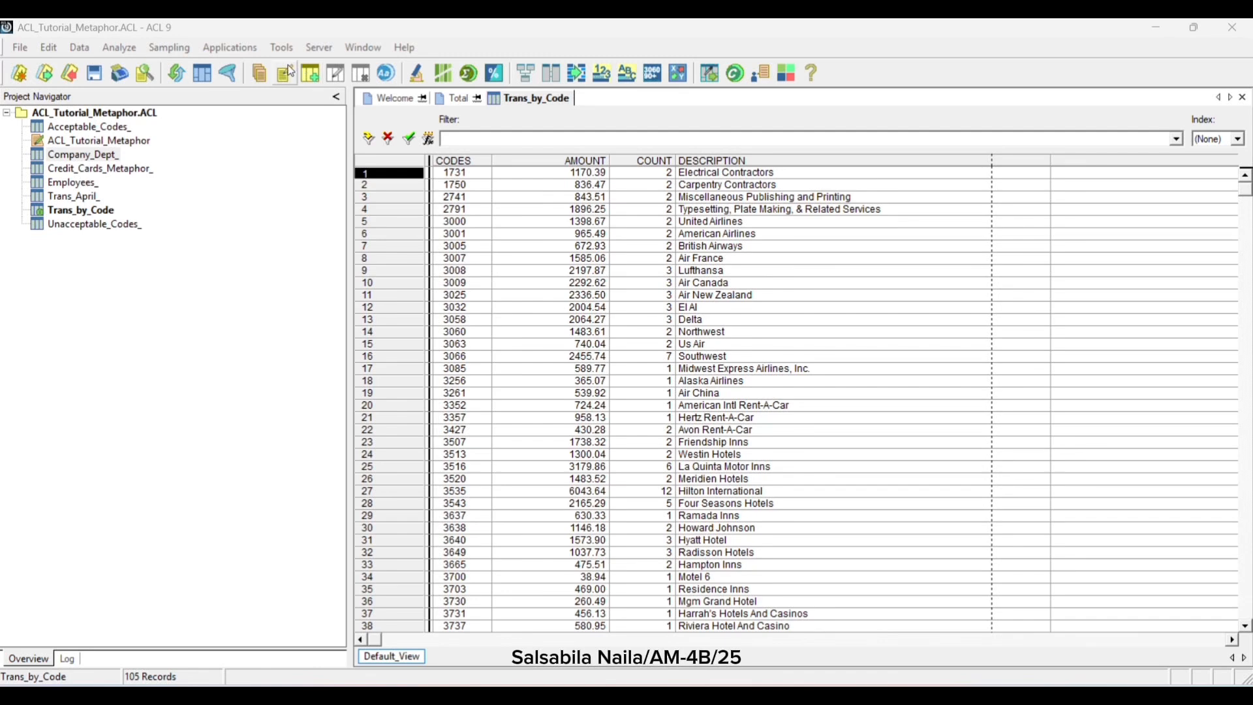
# Step: Reopen the Trans_April_ table and apply the verified view filter BETWEEN(ALLTRIM(CODES),"3000","3750")
pyautogui.doubleClick(90, 199)
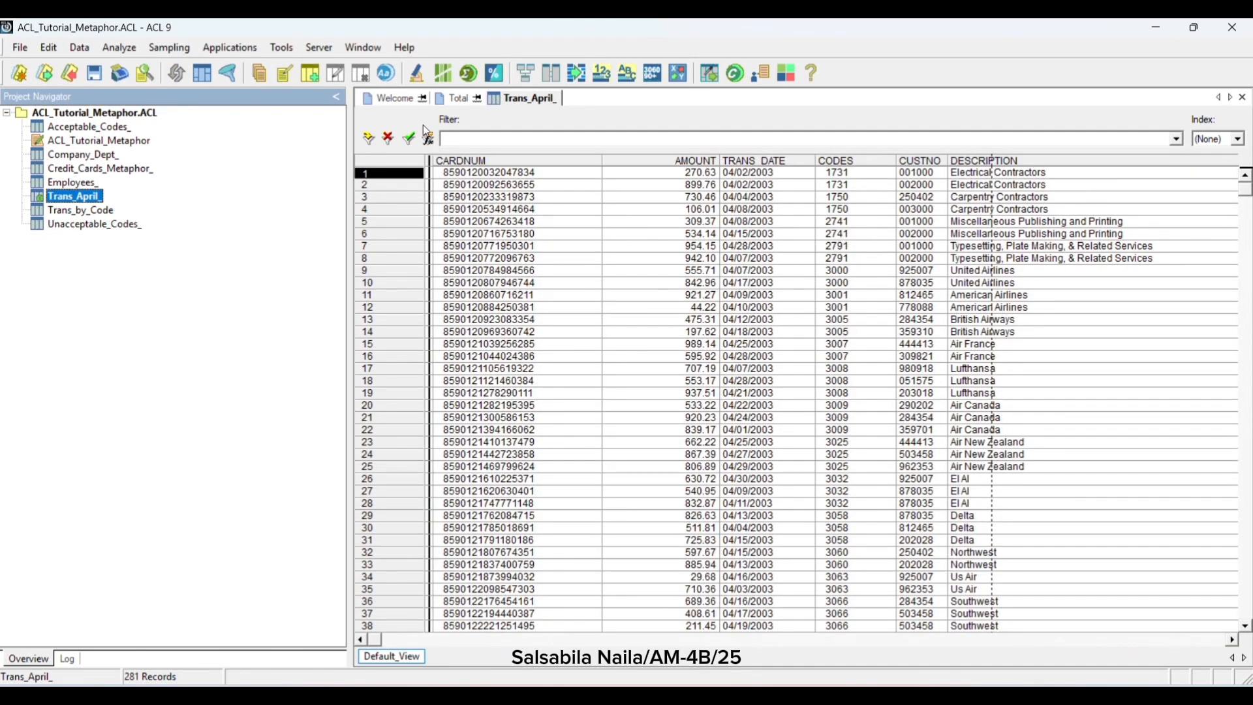
pyautogui.click(428, 139)
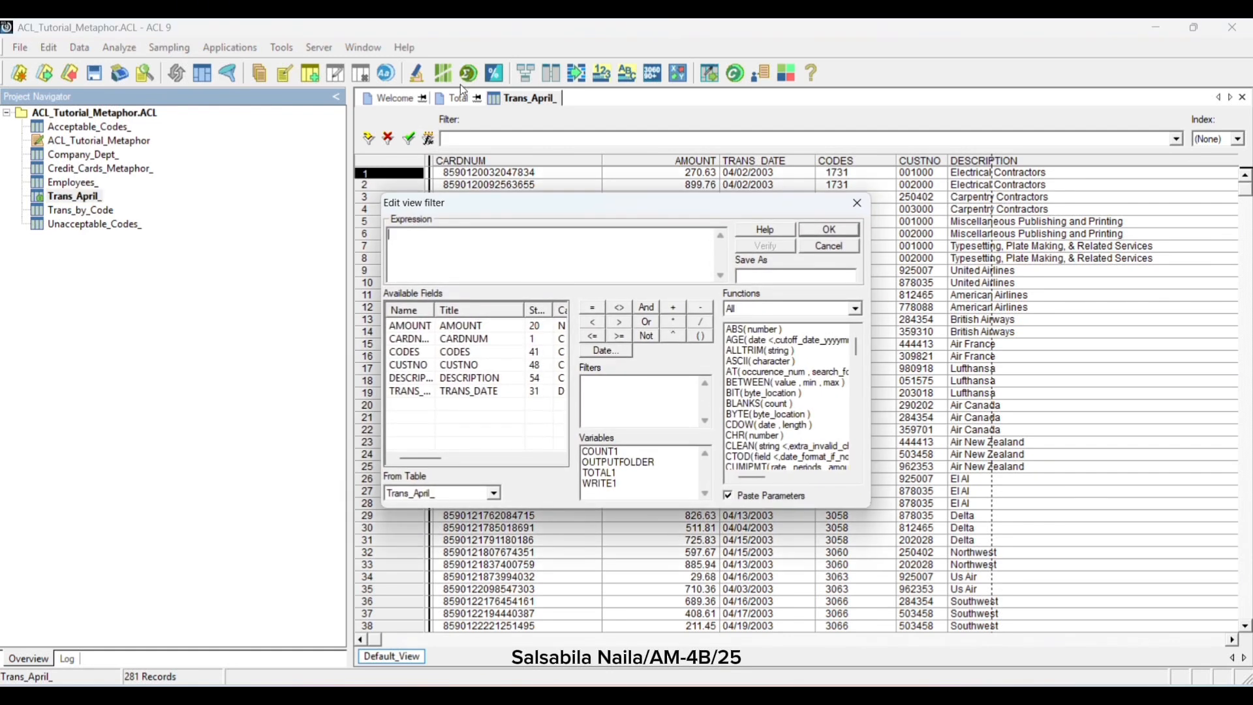
pyautogui.write('BETWEEN(ALLTRIM(CODES),"3000","3750")')
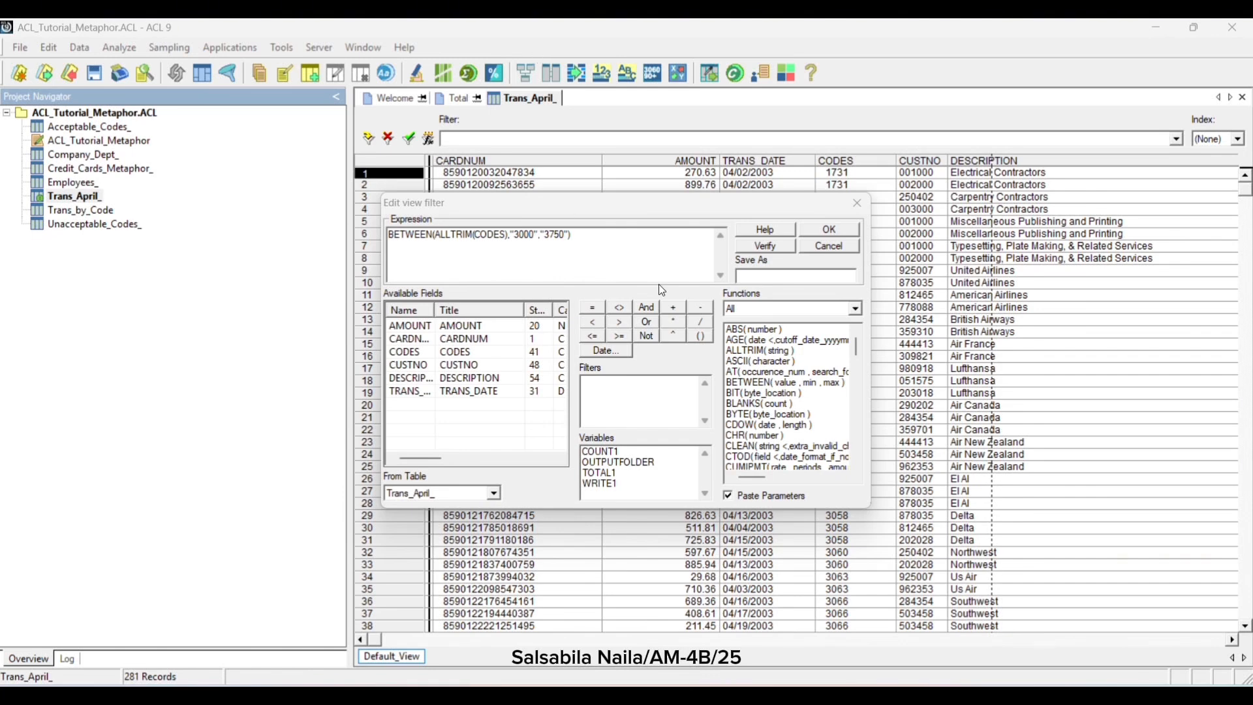
pyautogui.click(750, 251)
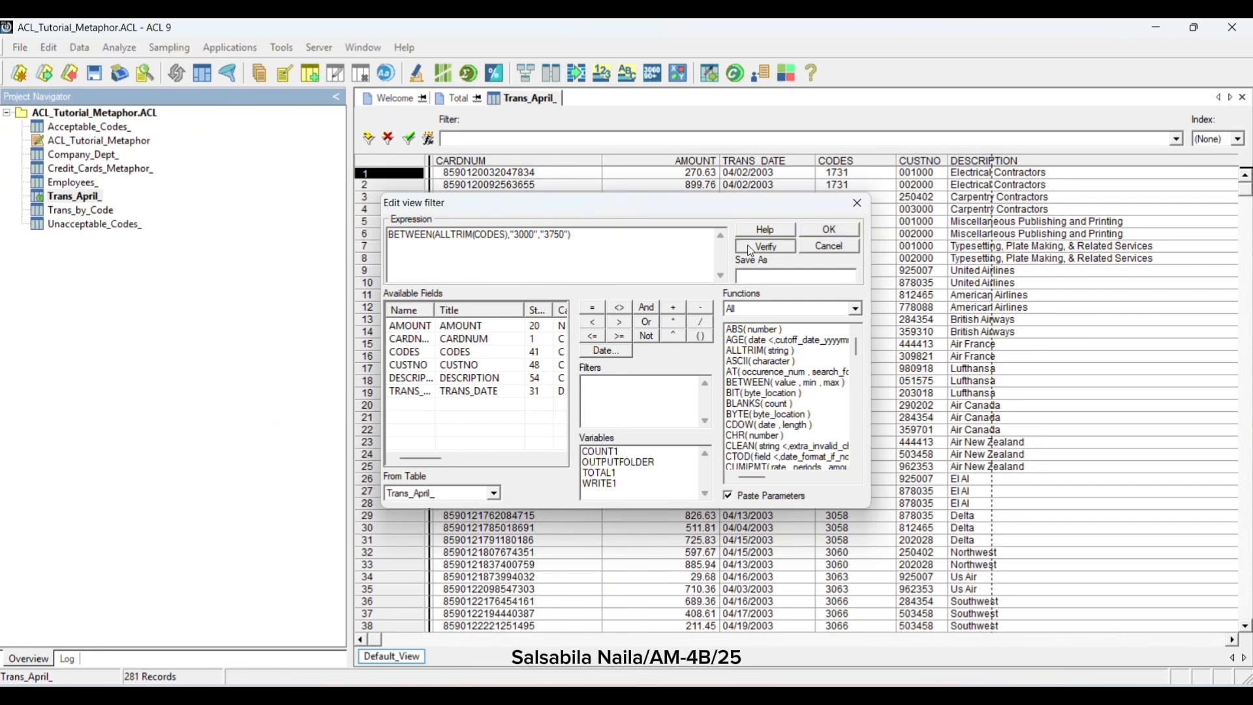
pyautogui.click(659, 415)
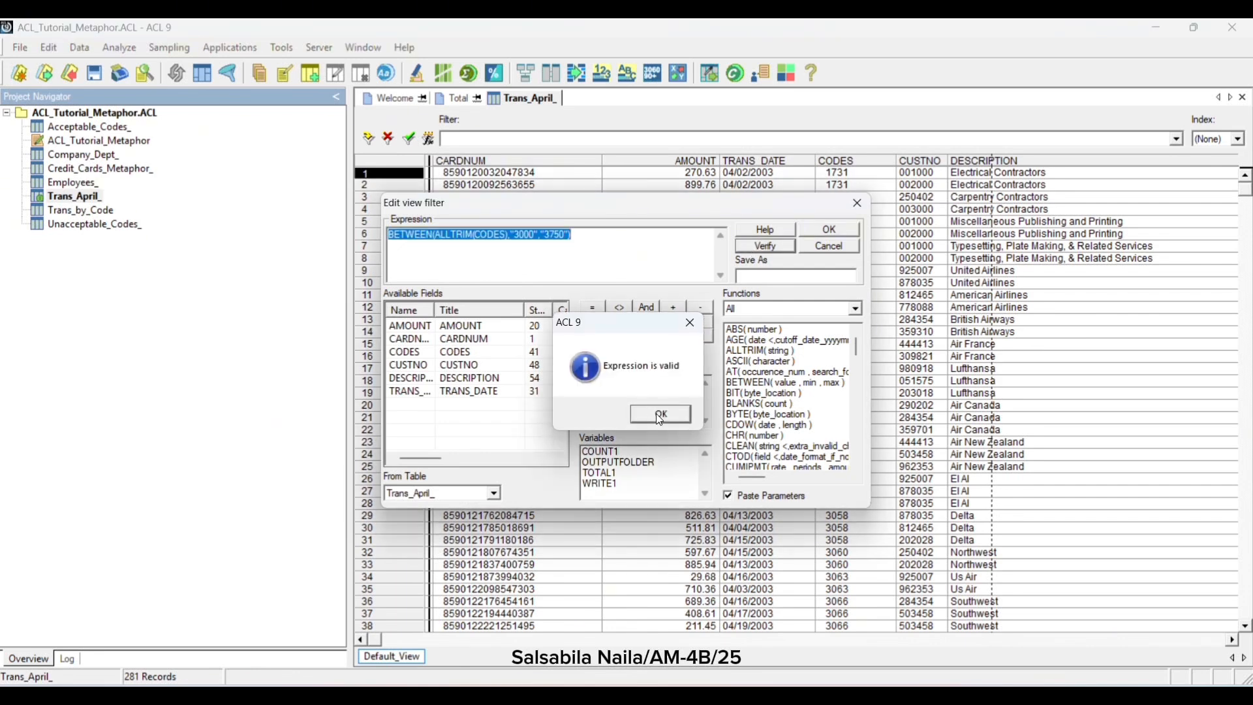
pyautogui.click(829, 232)
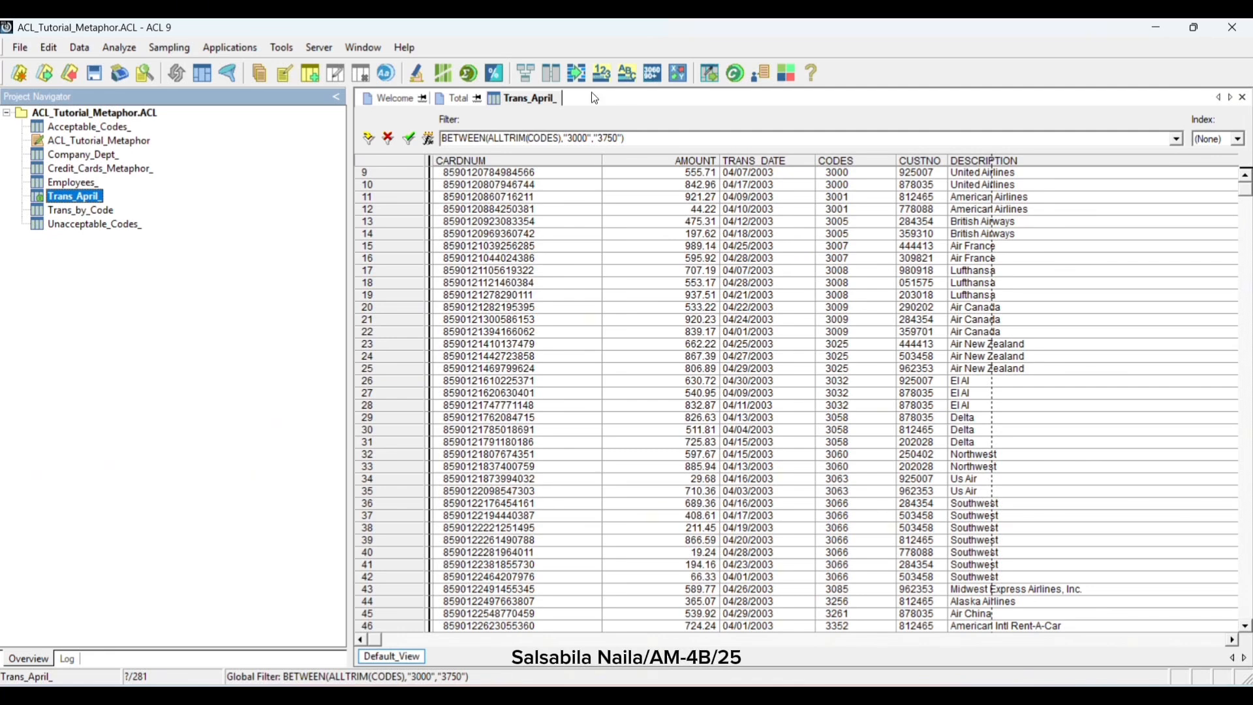
# Step: Count the Trans_April_ records that fall within the 3000 to 3750 code filter
pyautogui.click(119, 55)
pyautogui.click(128, 71)
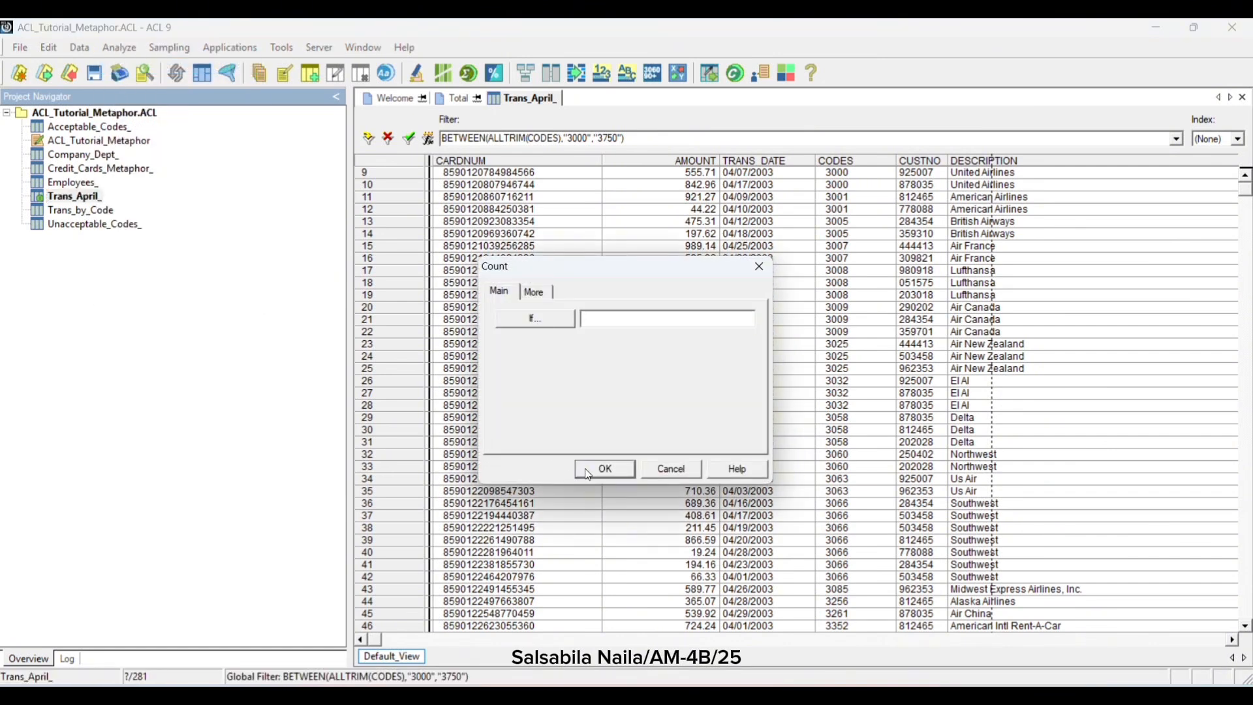
pyautogui.click(604, 469)
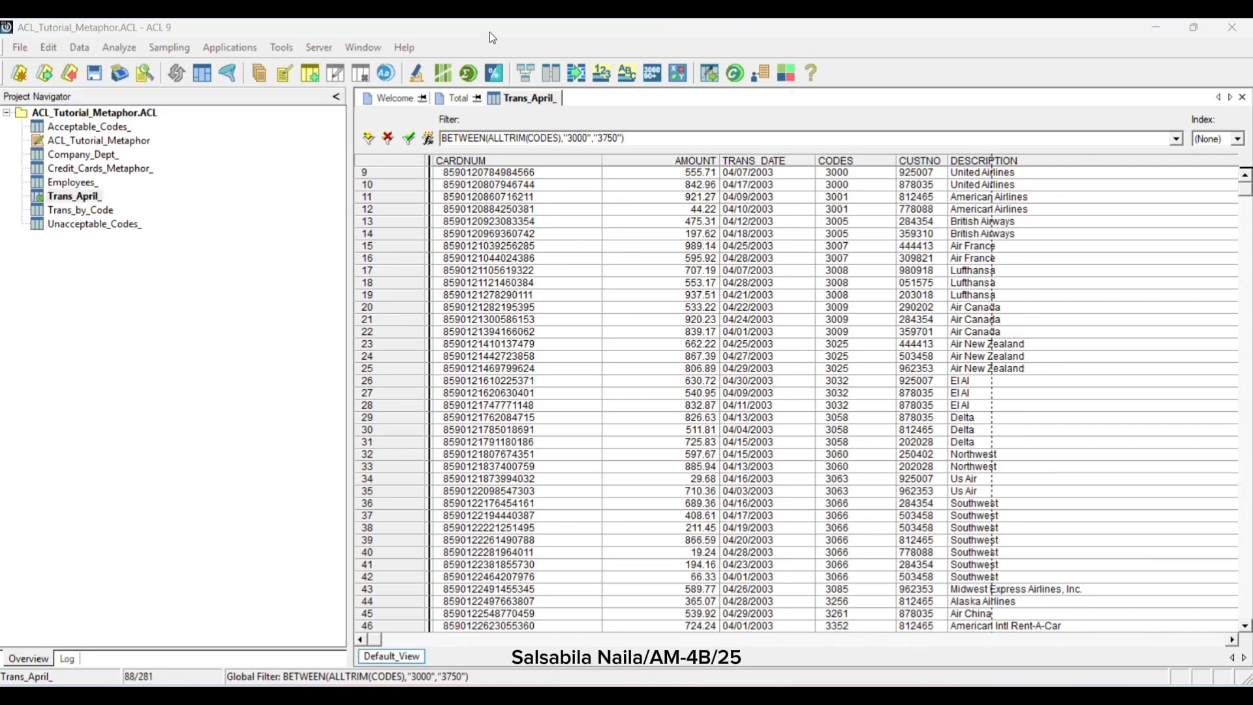
# Step: Total the AMOUNT field for the filtered Trans_April_ records
pyautogui.click(113, 46)
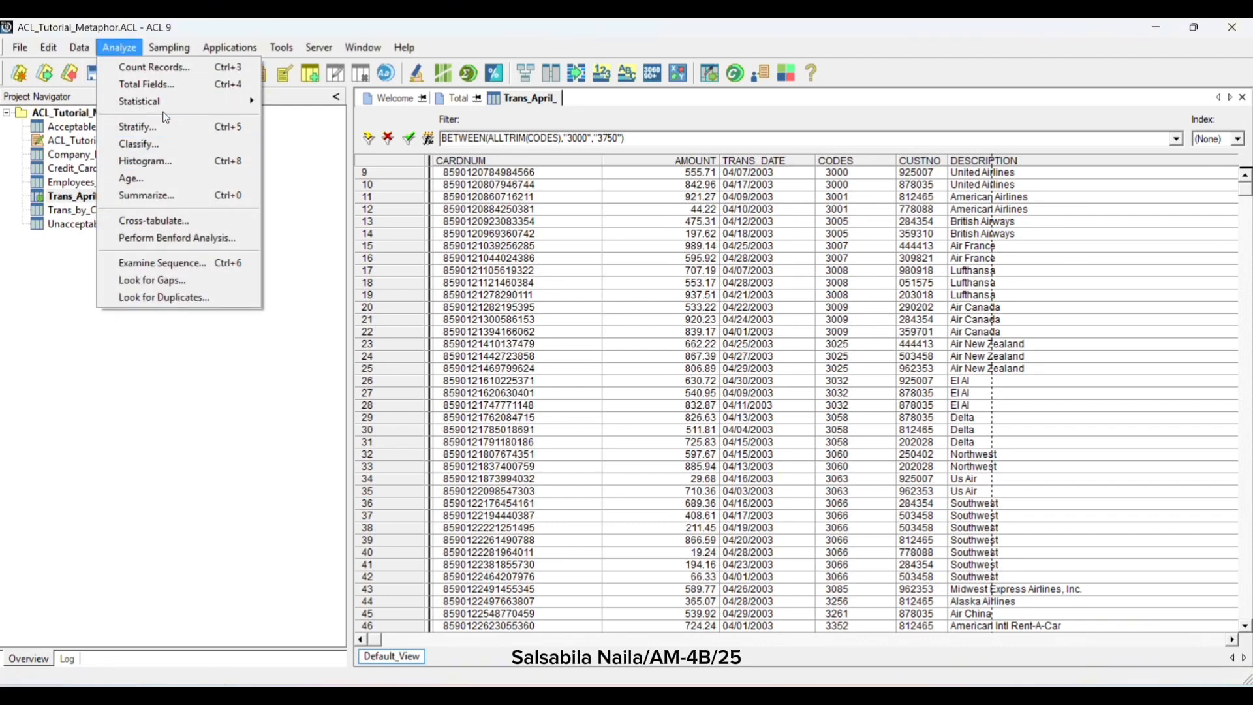
pyautogui.click(180, 84)
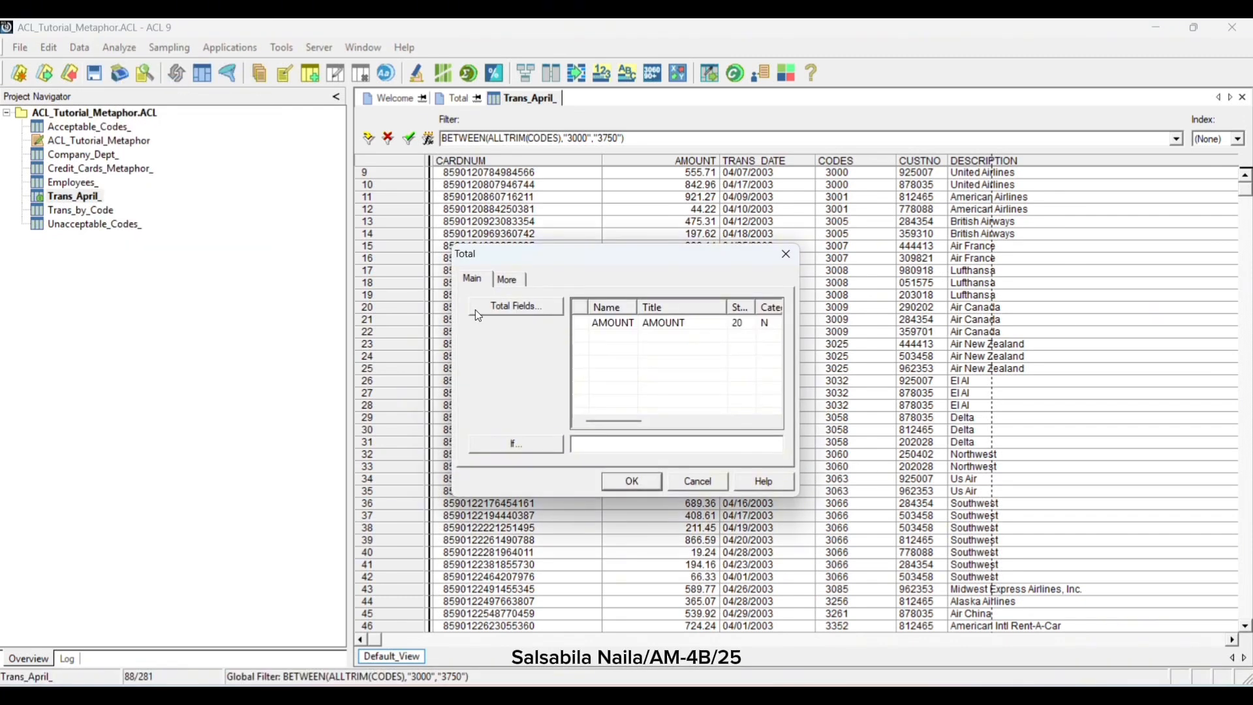
pyautogui.click(527, 306)
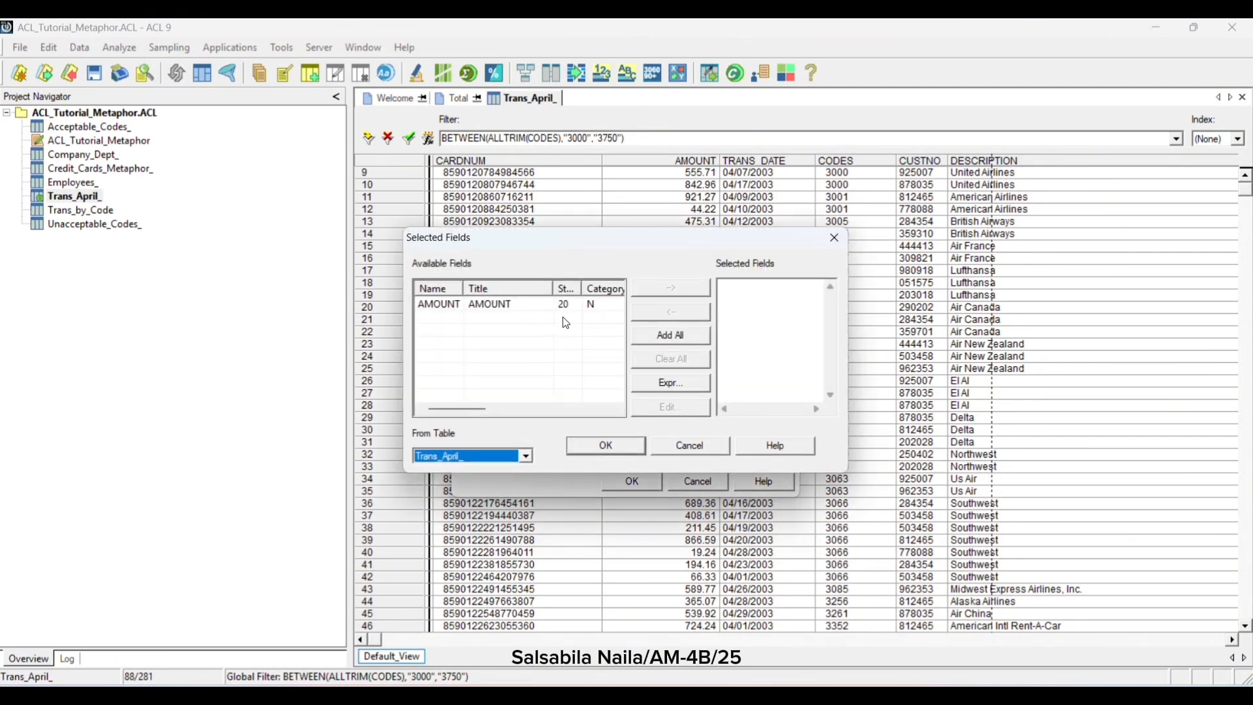
pyautogui.doubleClick(522, 307)
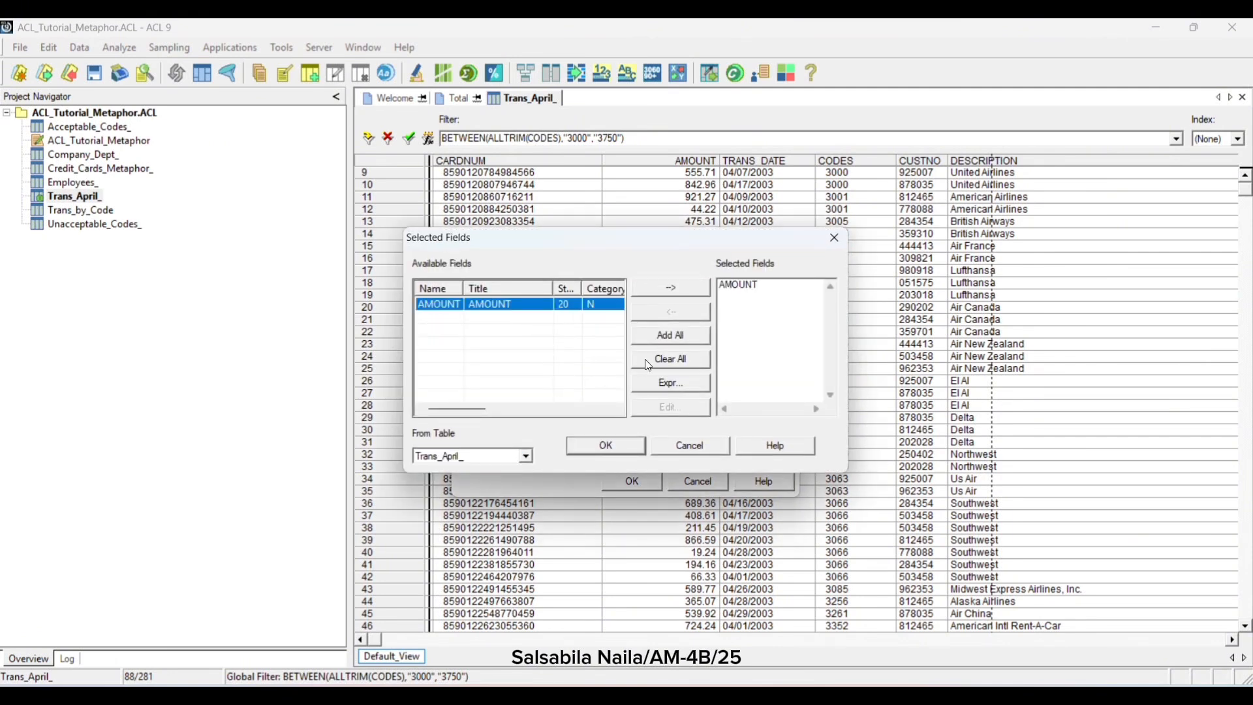
pyautogui.click(613, 449)
pyautogui.click(621, 484)
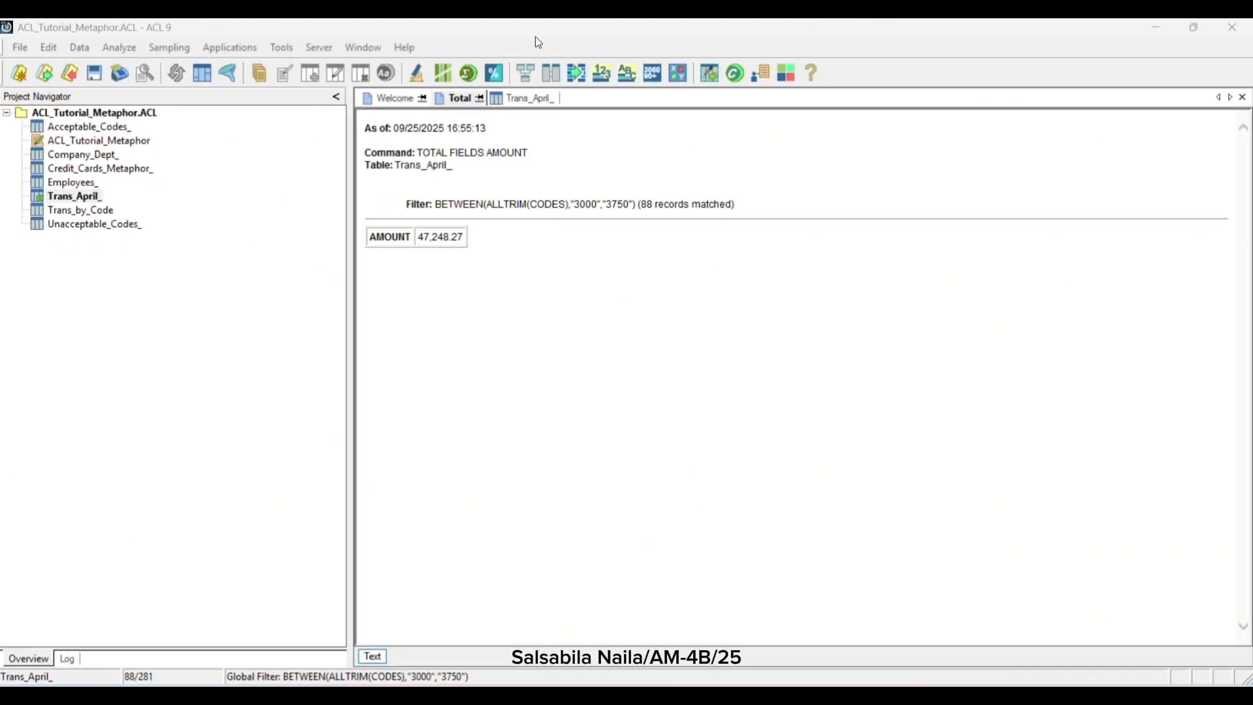
# Step: Extract the filtered Trans_April_ data as whole records to a new table named Trans_April_Travel
pyautogui.click(80, 47)
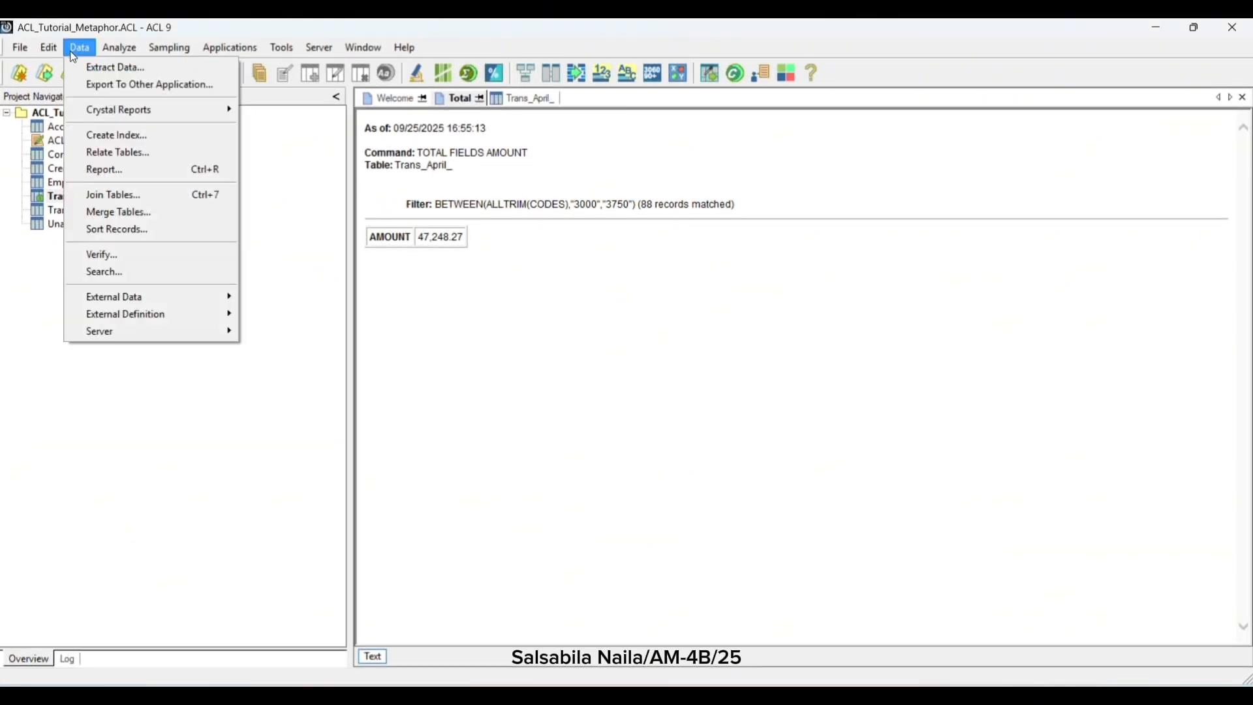
pyautogui.click(93, 68)
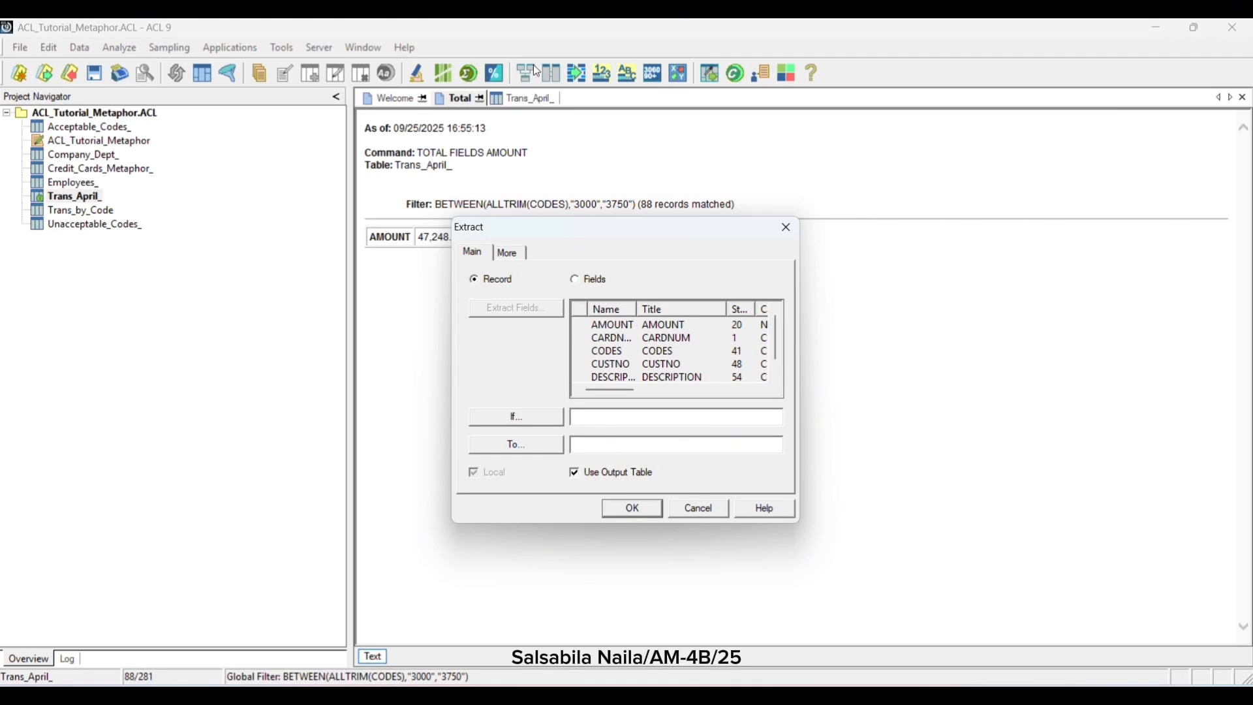
pyautogui.click(531, 41)
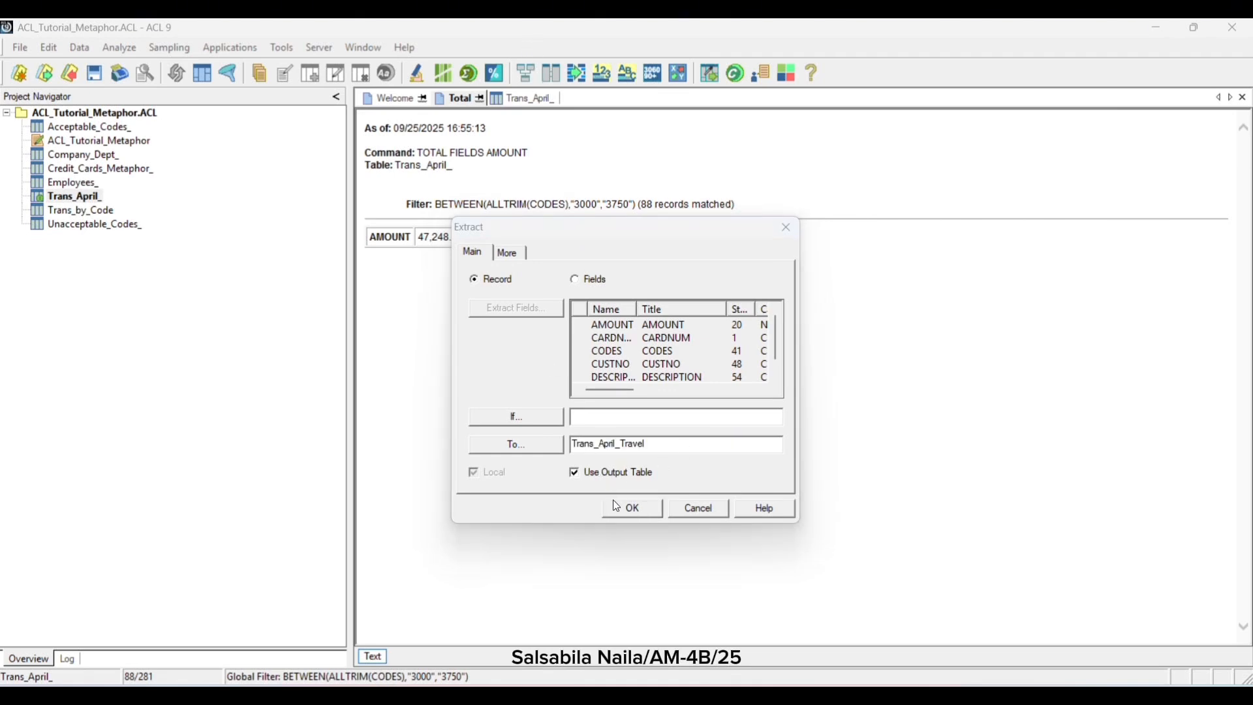
pyautogui.click(624, 508)
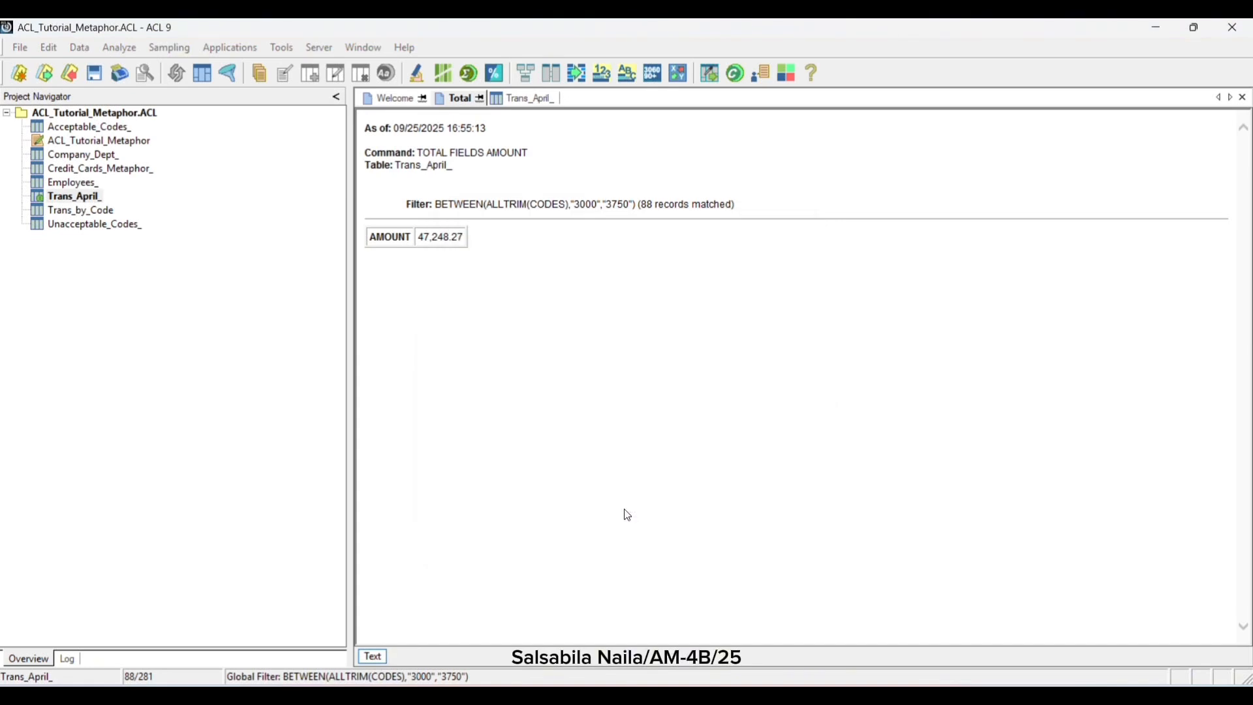
pyautogui.click(725, 325)
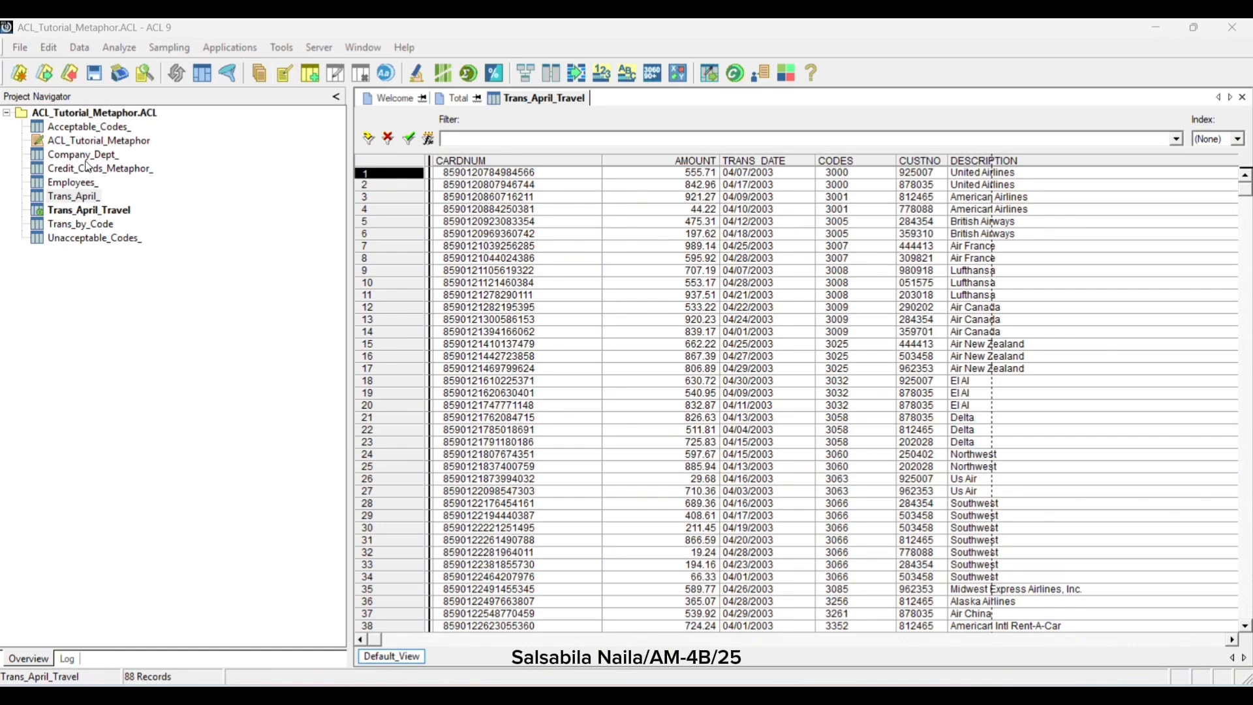
# Step: Reopen the Trans_April_ table and apply the view filter MATCH(ALLTRIM(CODES),"5813","7992")
pyautogui.doubleClick(80, 198)
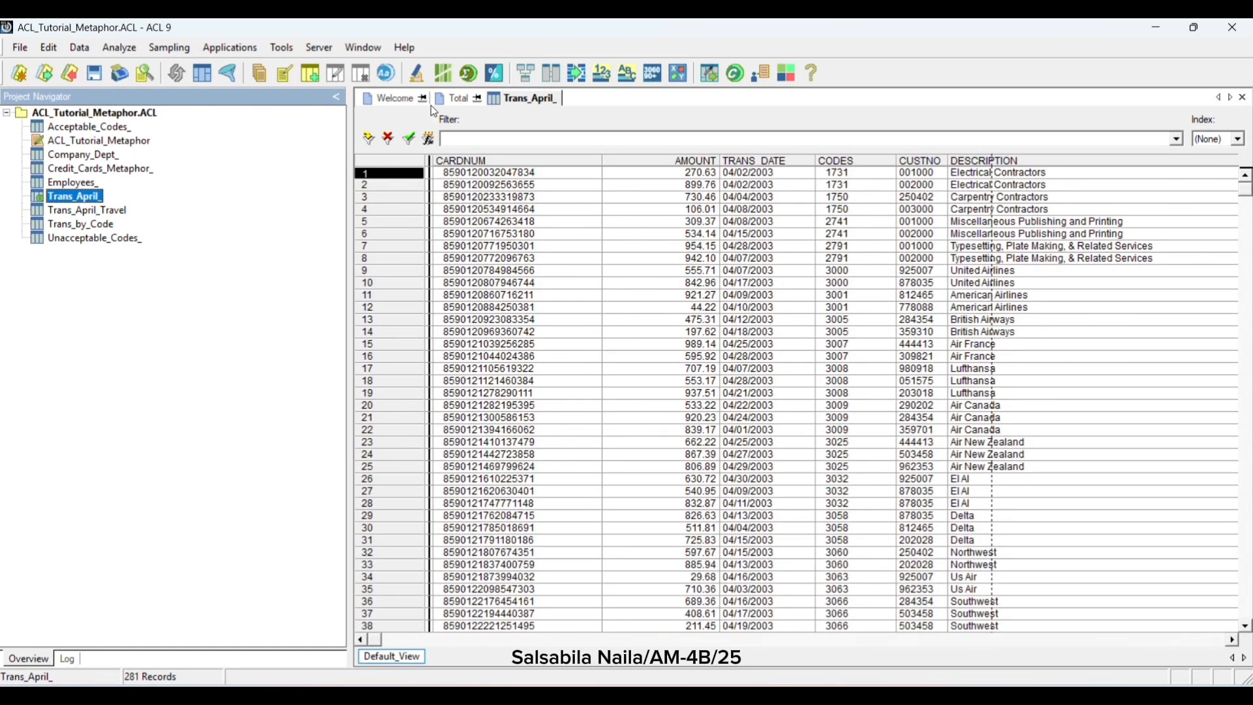
pyautogui.click(424, 141)
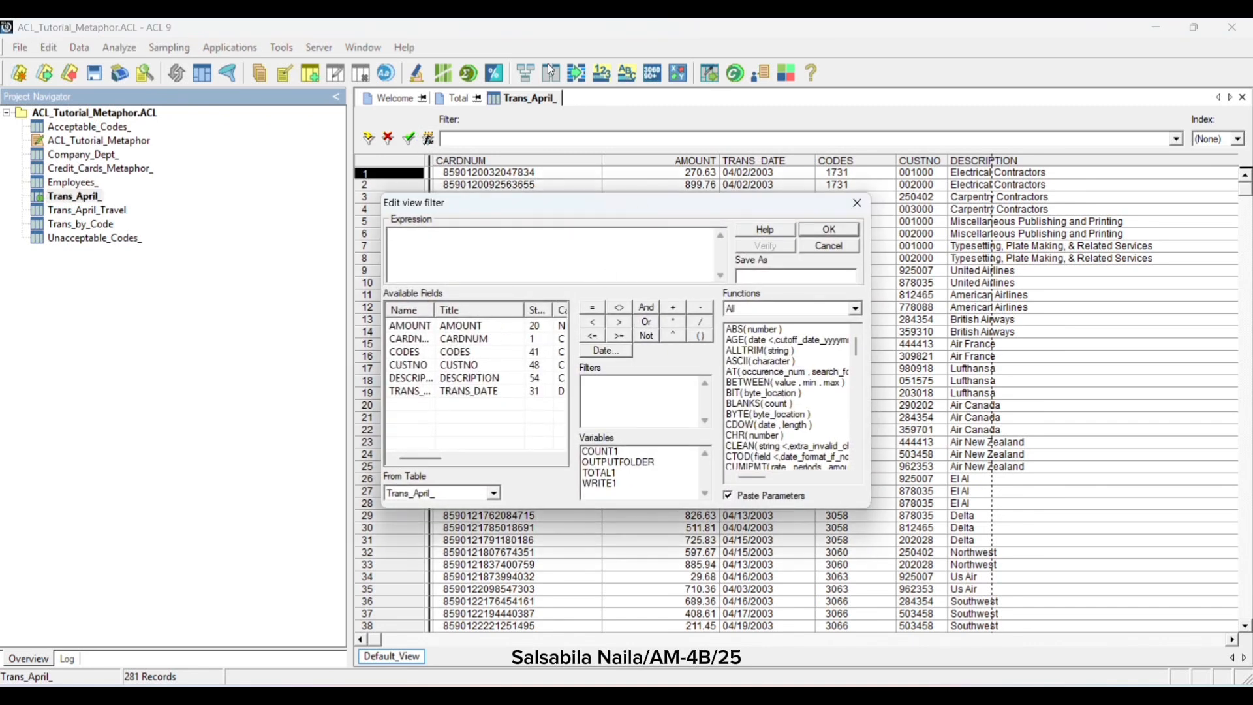
pyautogui.write('MATCH(ALLTRIM(CODES),"5813","7992")')
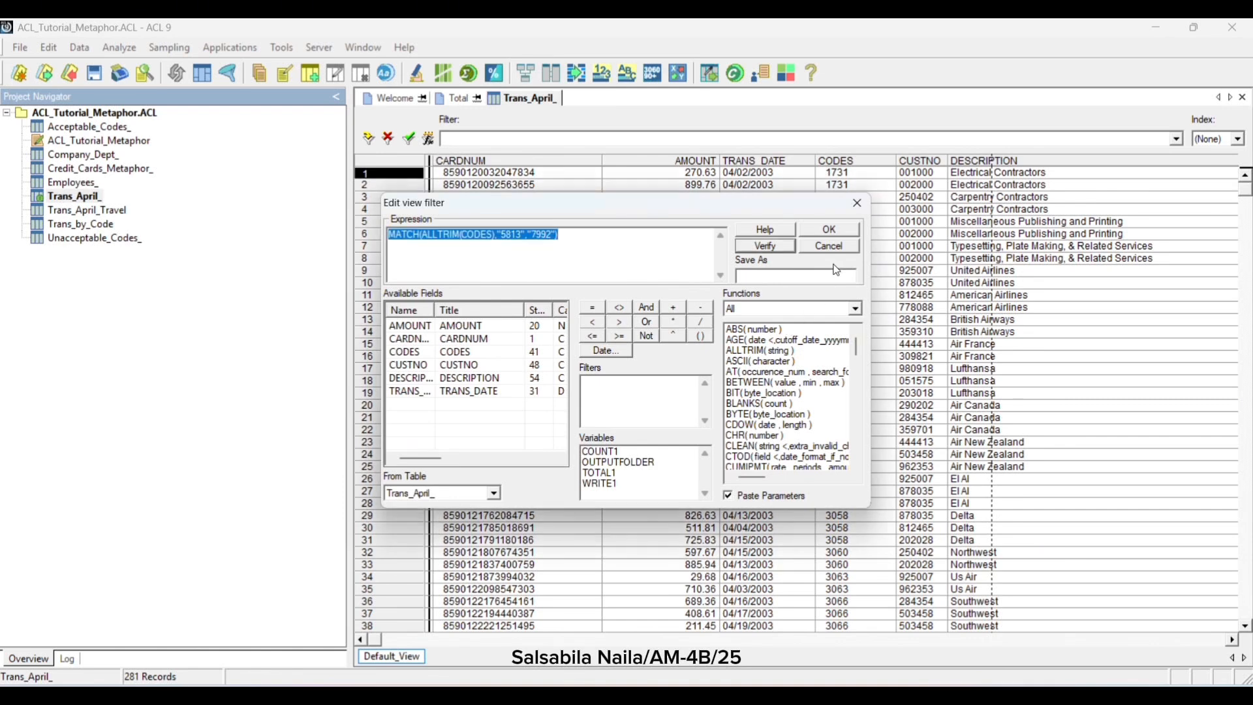
pyautogui.click(828, 230)
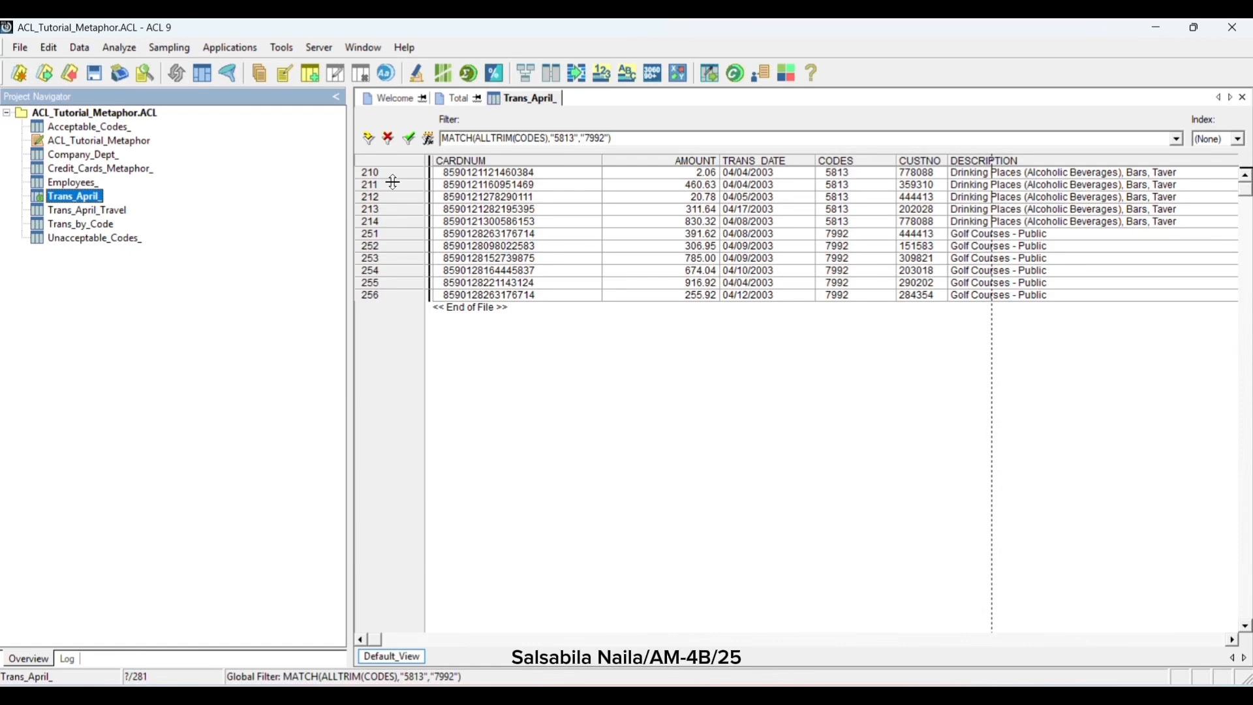
# Step: Count the Trans_April_ records that match codes 5813 and 7992
pyautogui.click(114, 51)
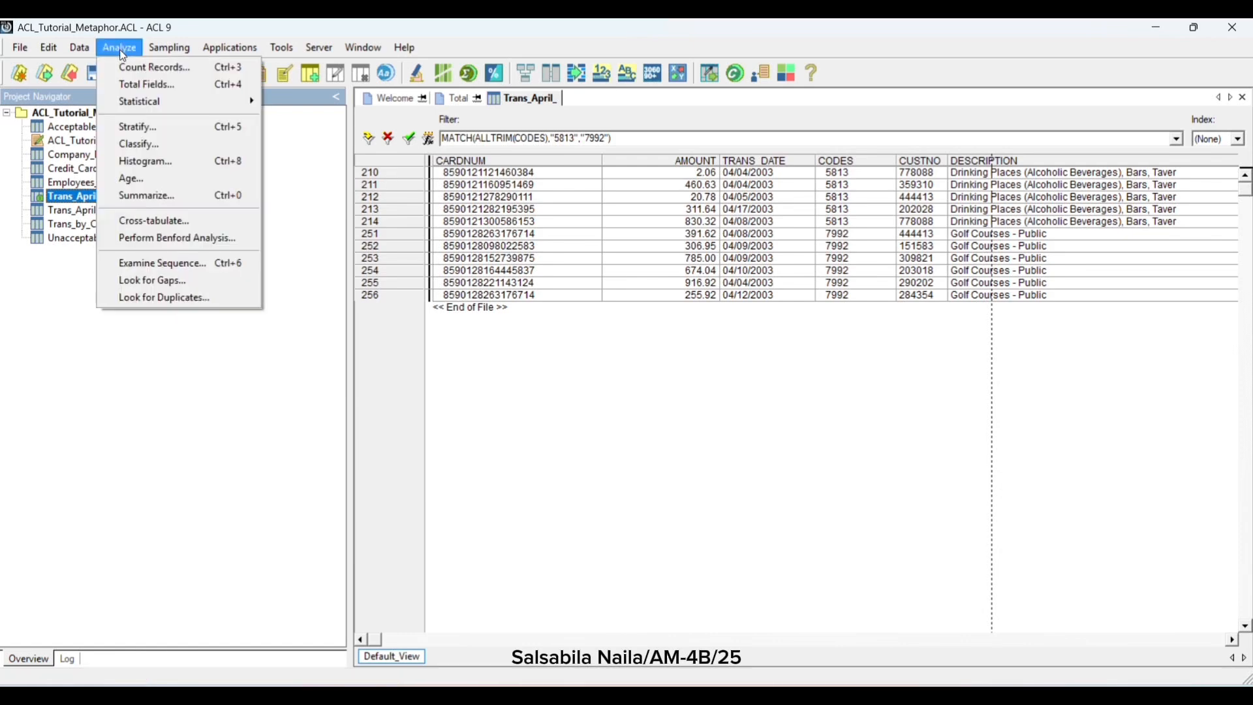
pyautogui.click(131, 65)
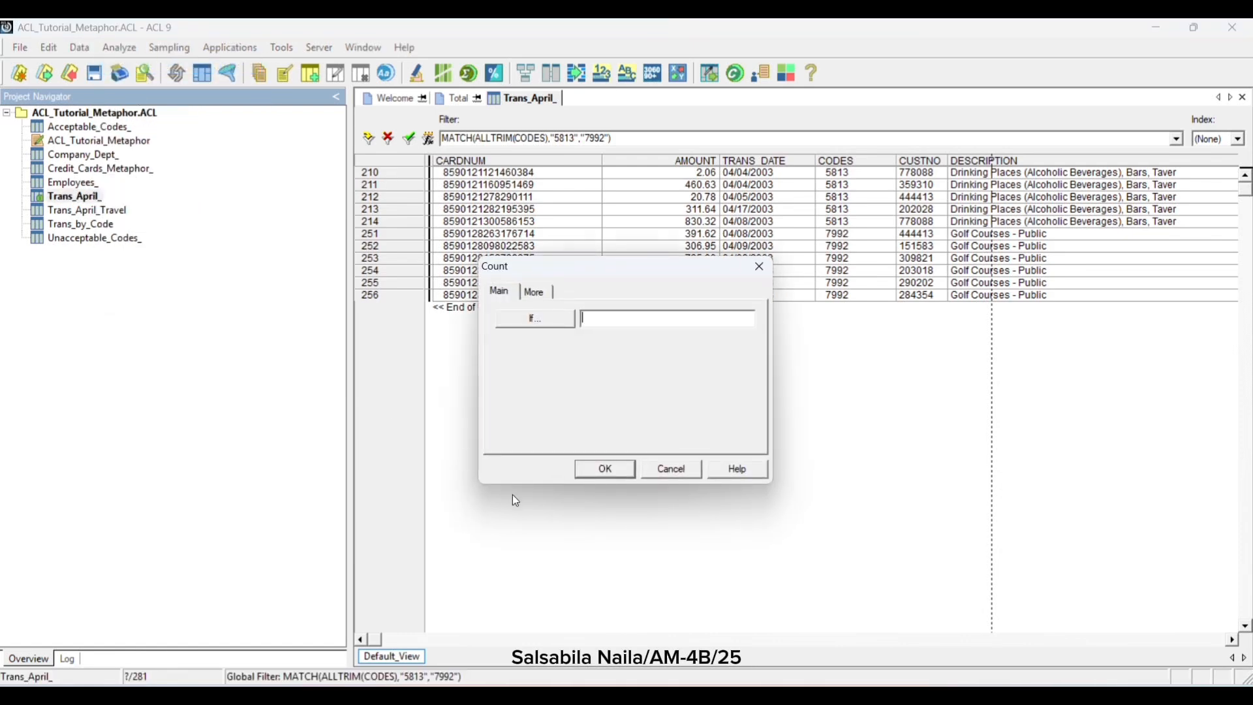
pyautogui.click(591, 470)
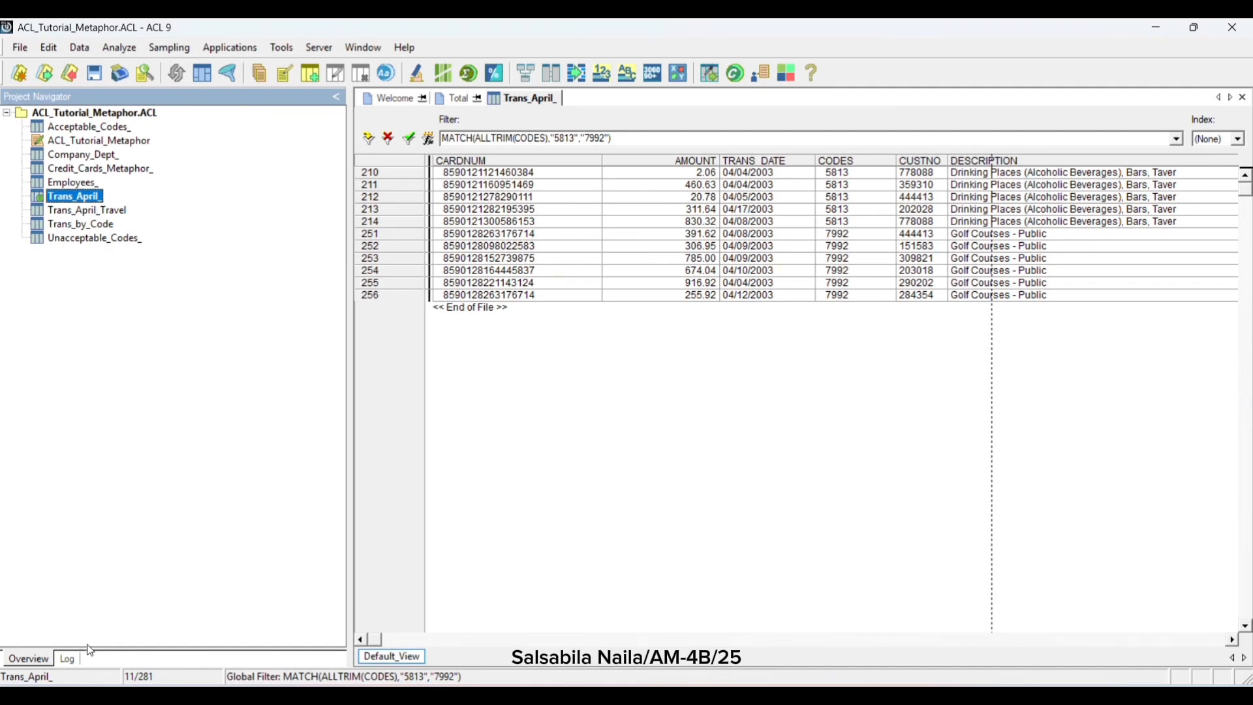